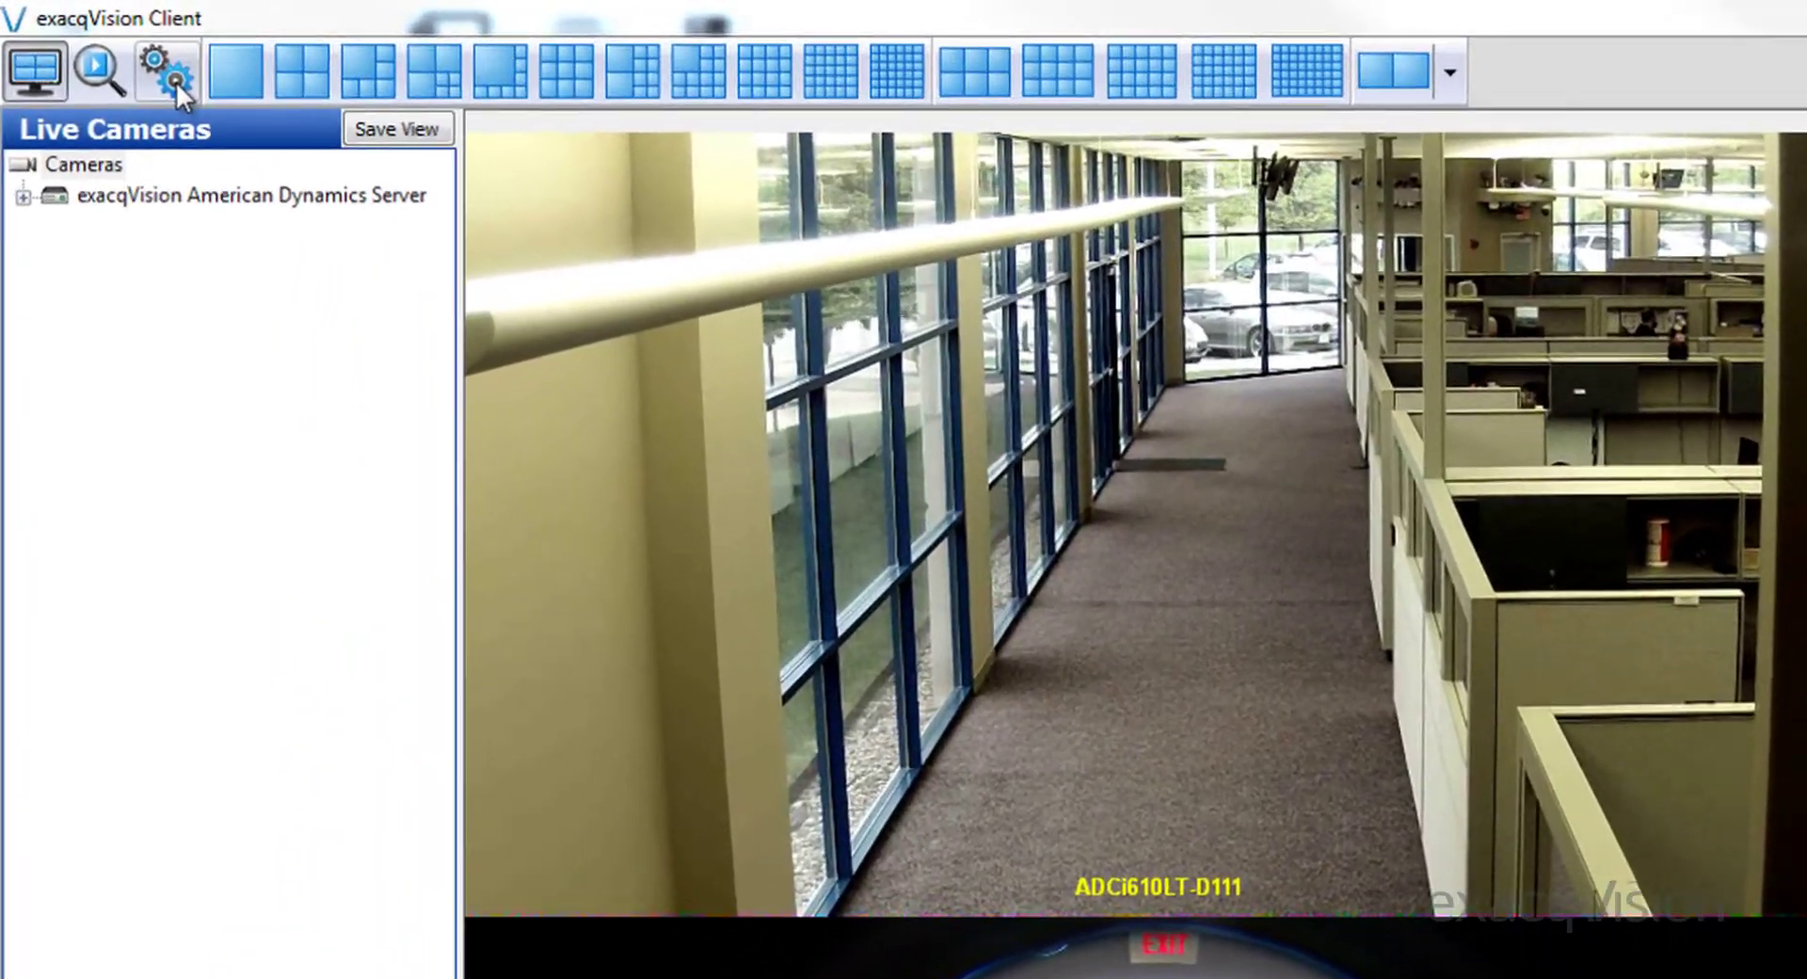
# Step: Open the server's Event Linking page from the Configuration view
pyautogui.click(177, 82)
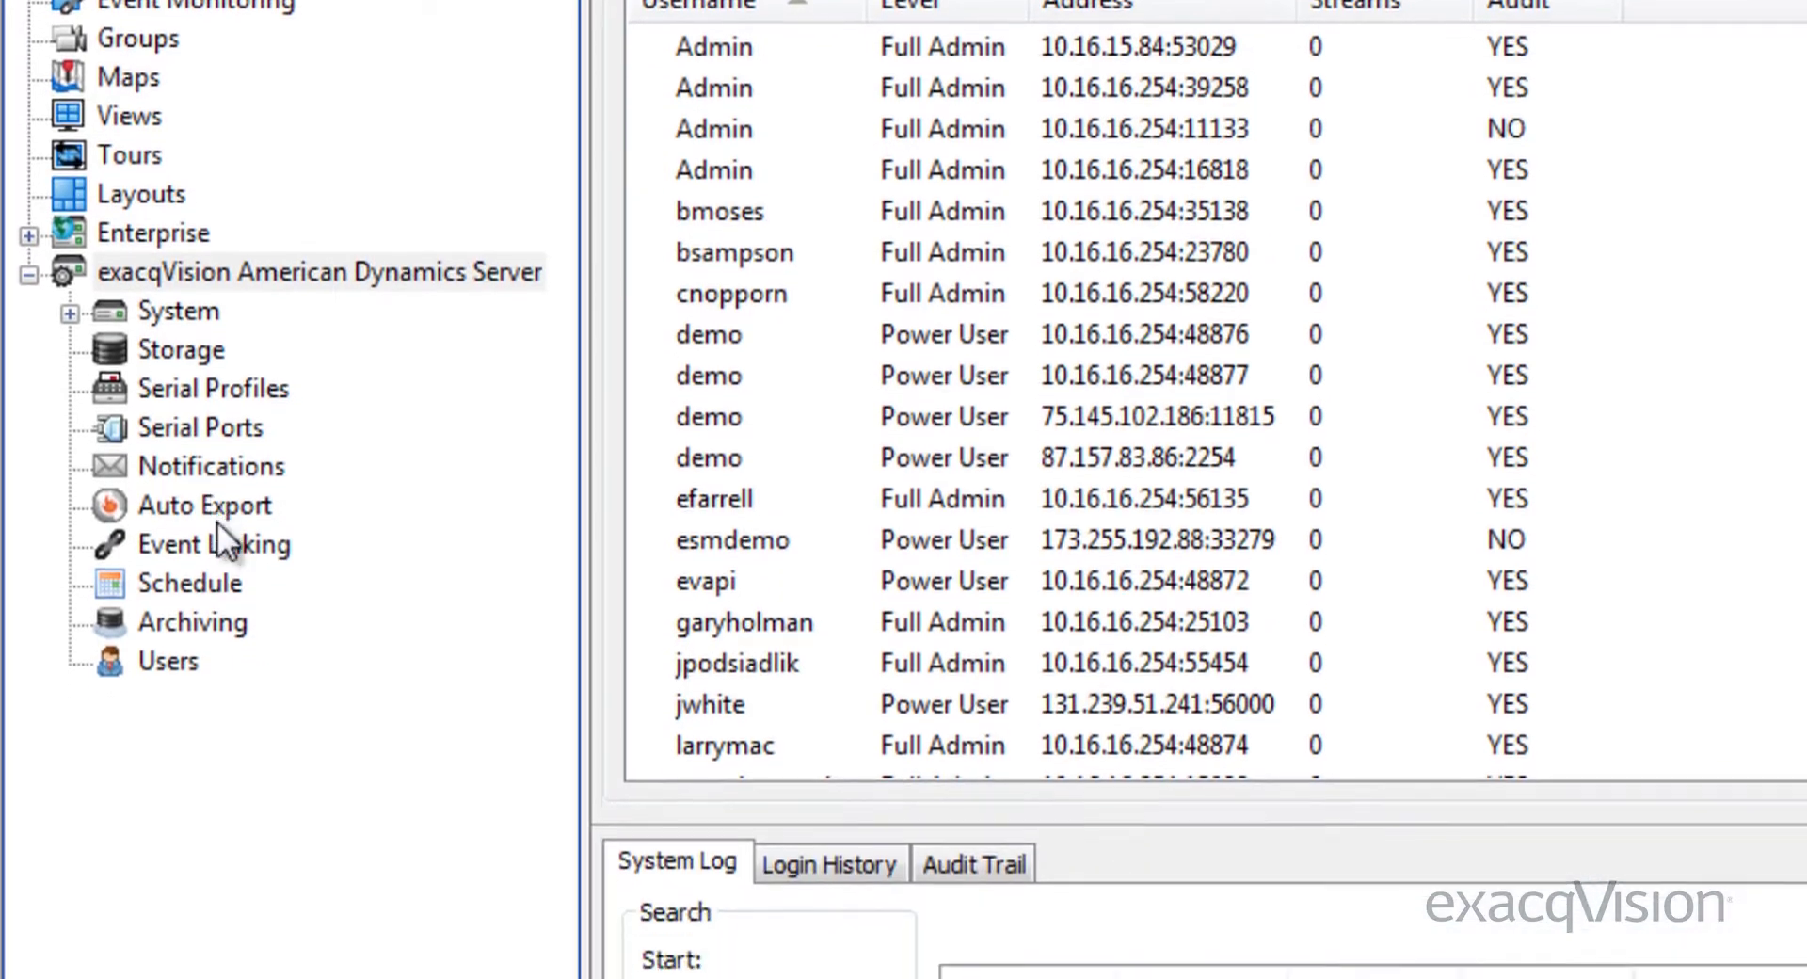
pyautogui.click(222, 529)
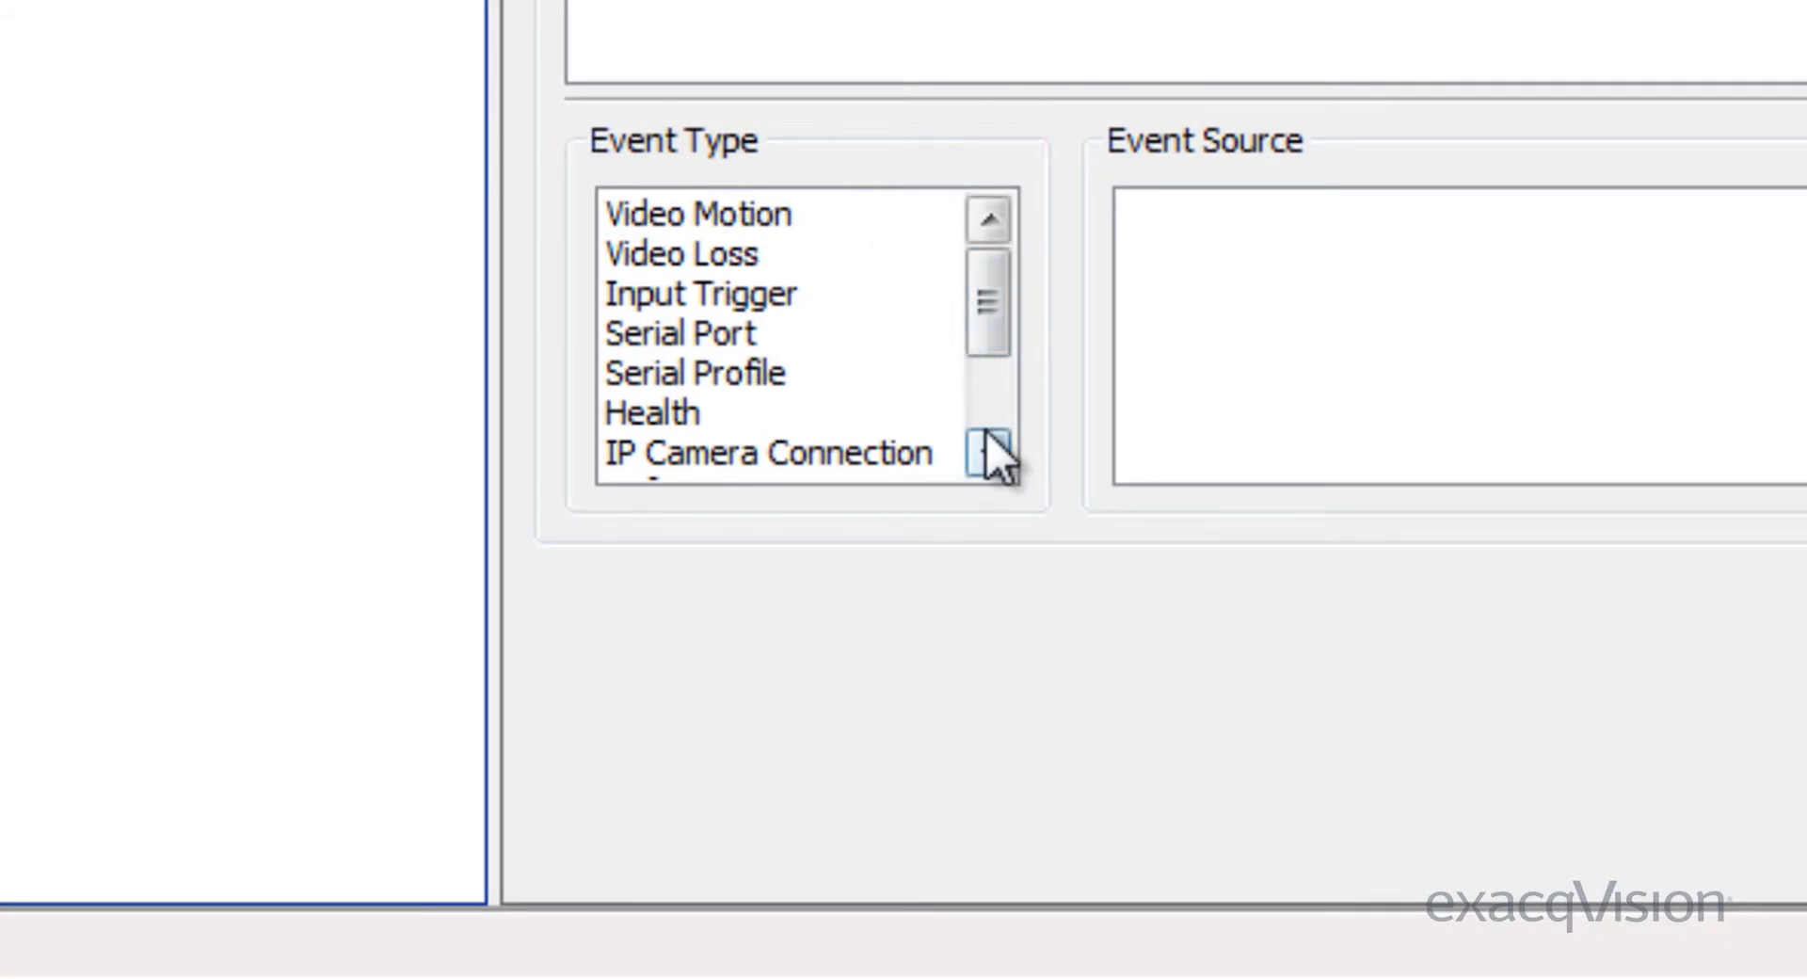
# Step: Set the event type to Video Motion, with the ADCi600F-B521 1MP Bullet camera as source
pyautogui.click(989, 453)
pyautogui.click(988, 453)
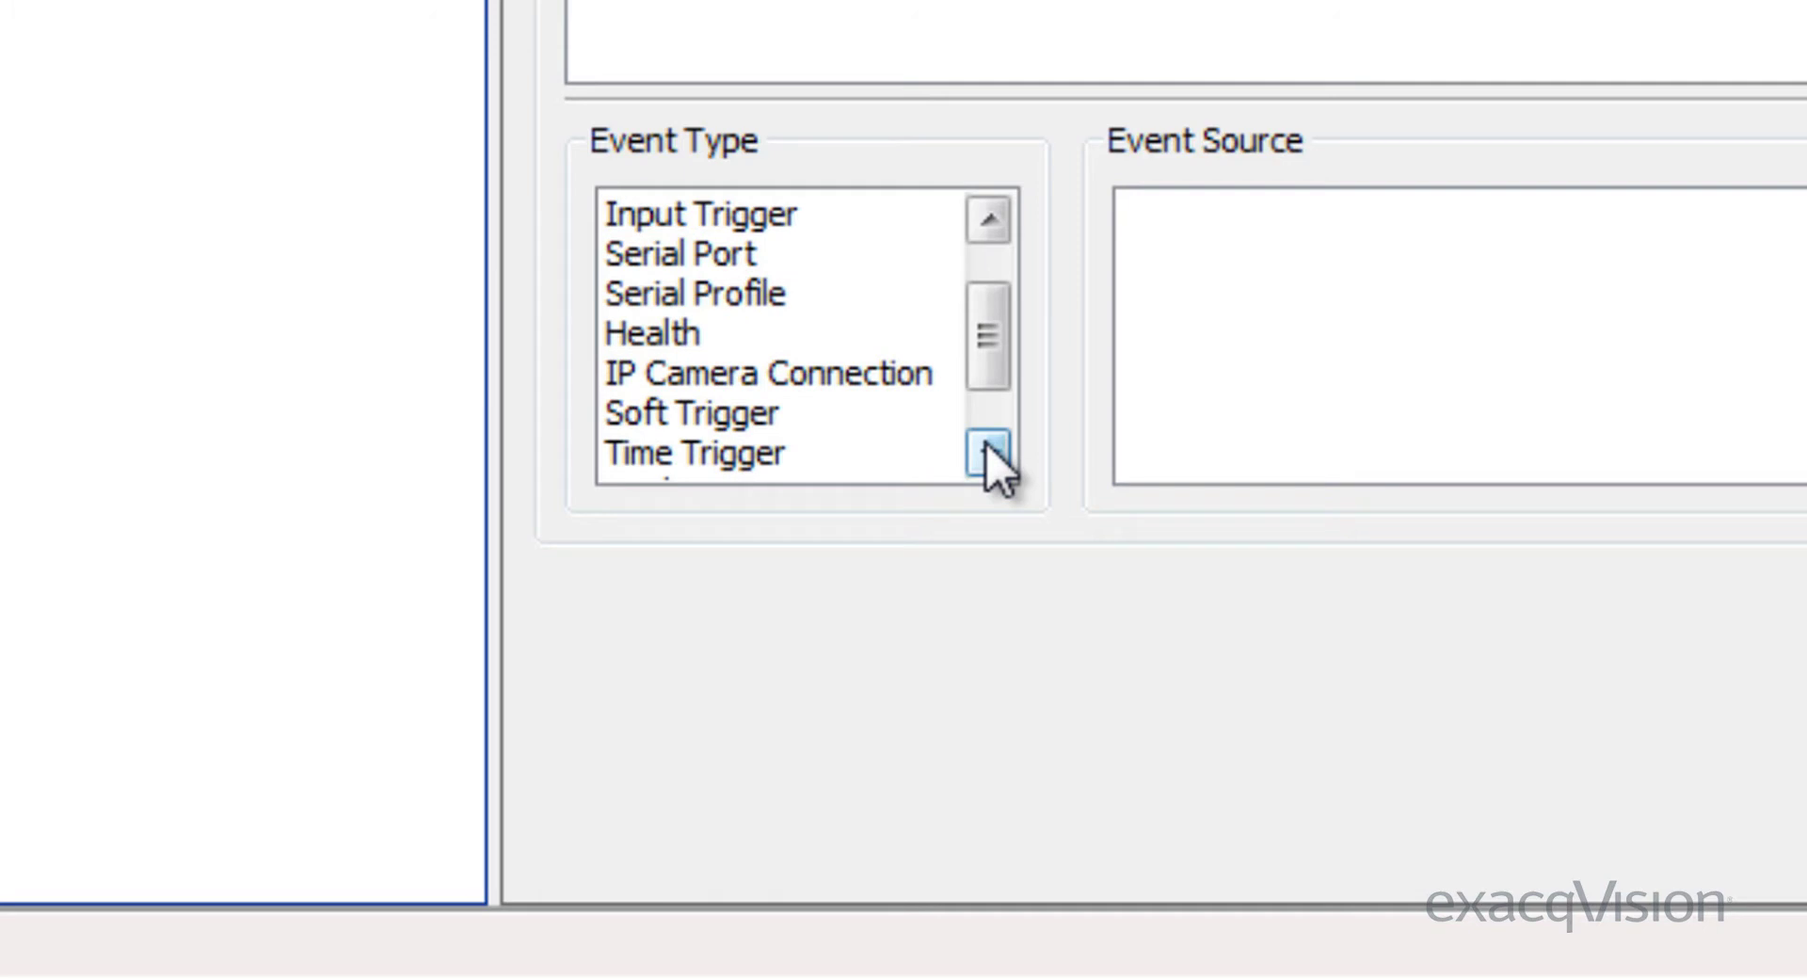
pyautogui.click(988, 453)
pyautogui.click(988, 453)
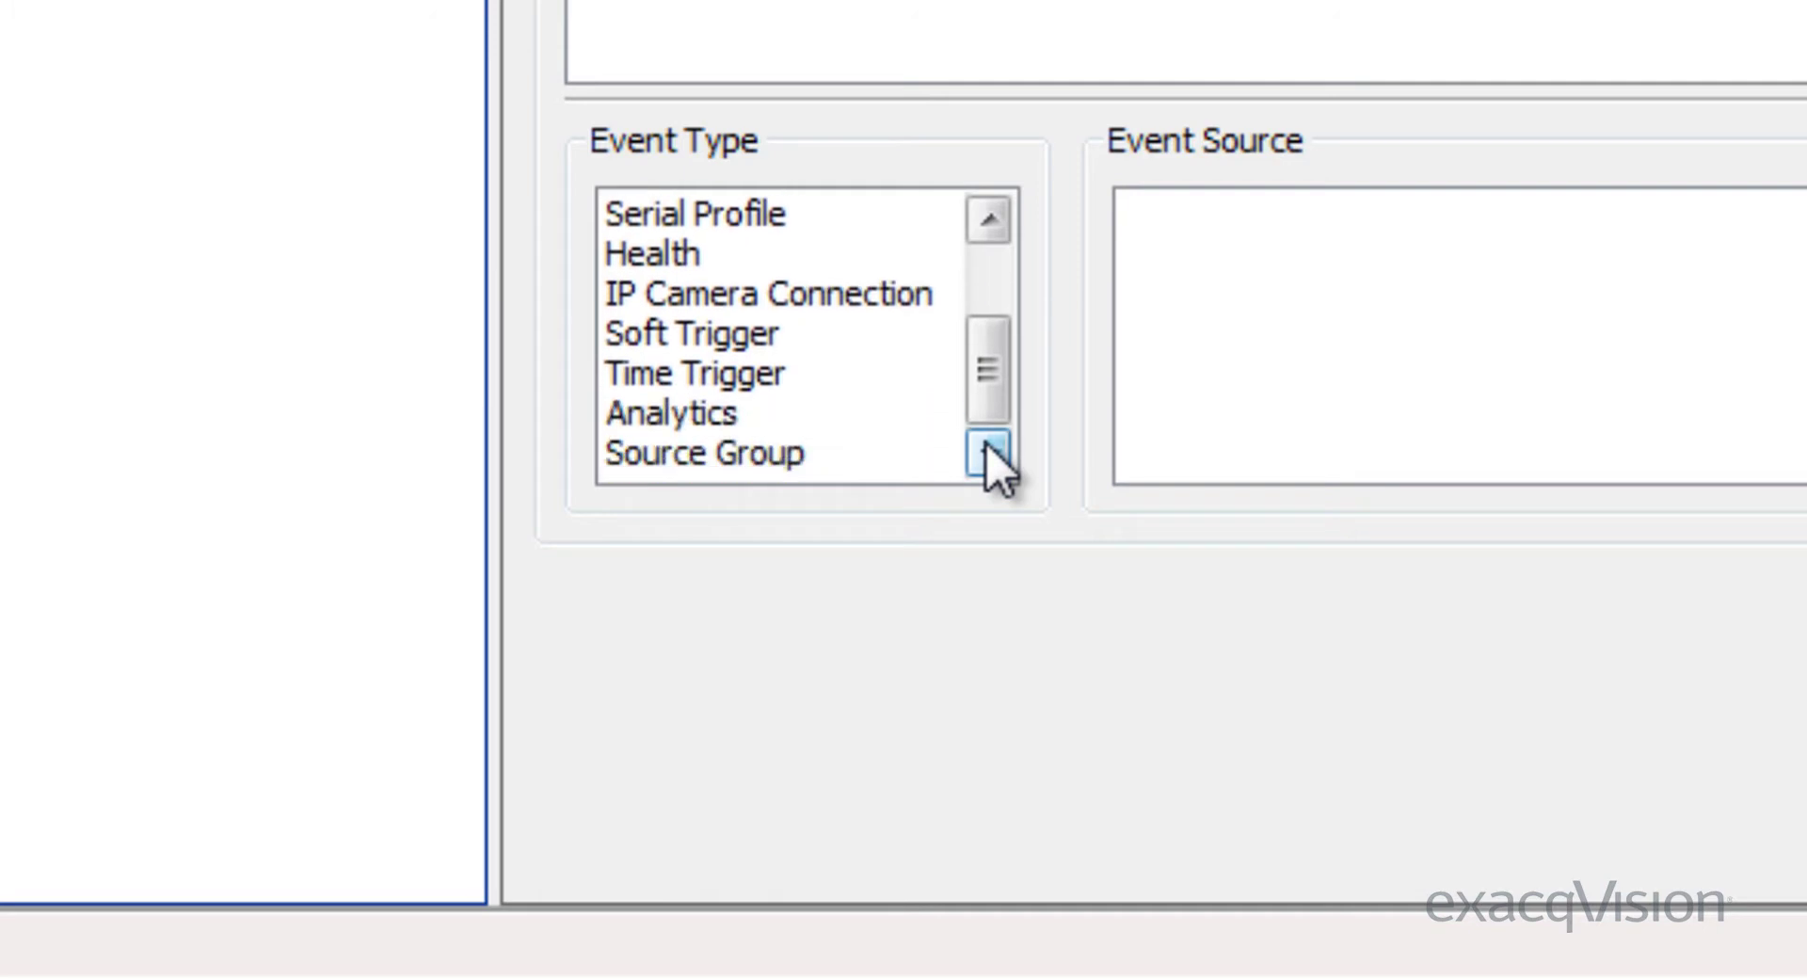
pyautogui.moveTo(979, 390); pyautogui.dragTo(980, 308)
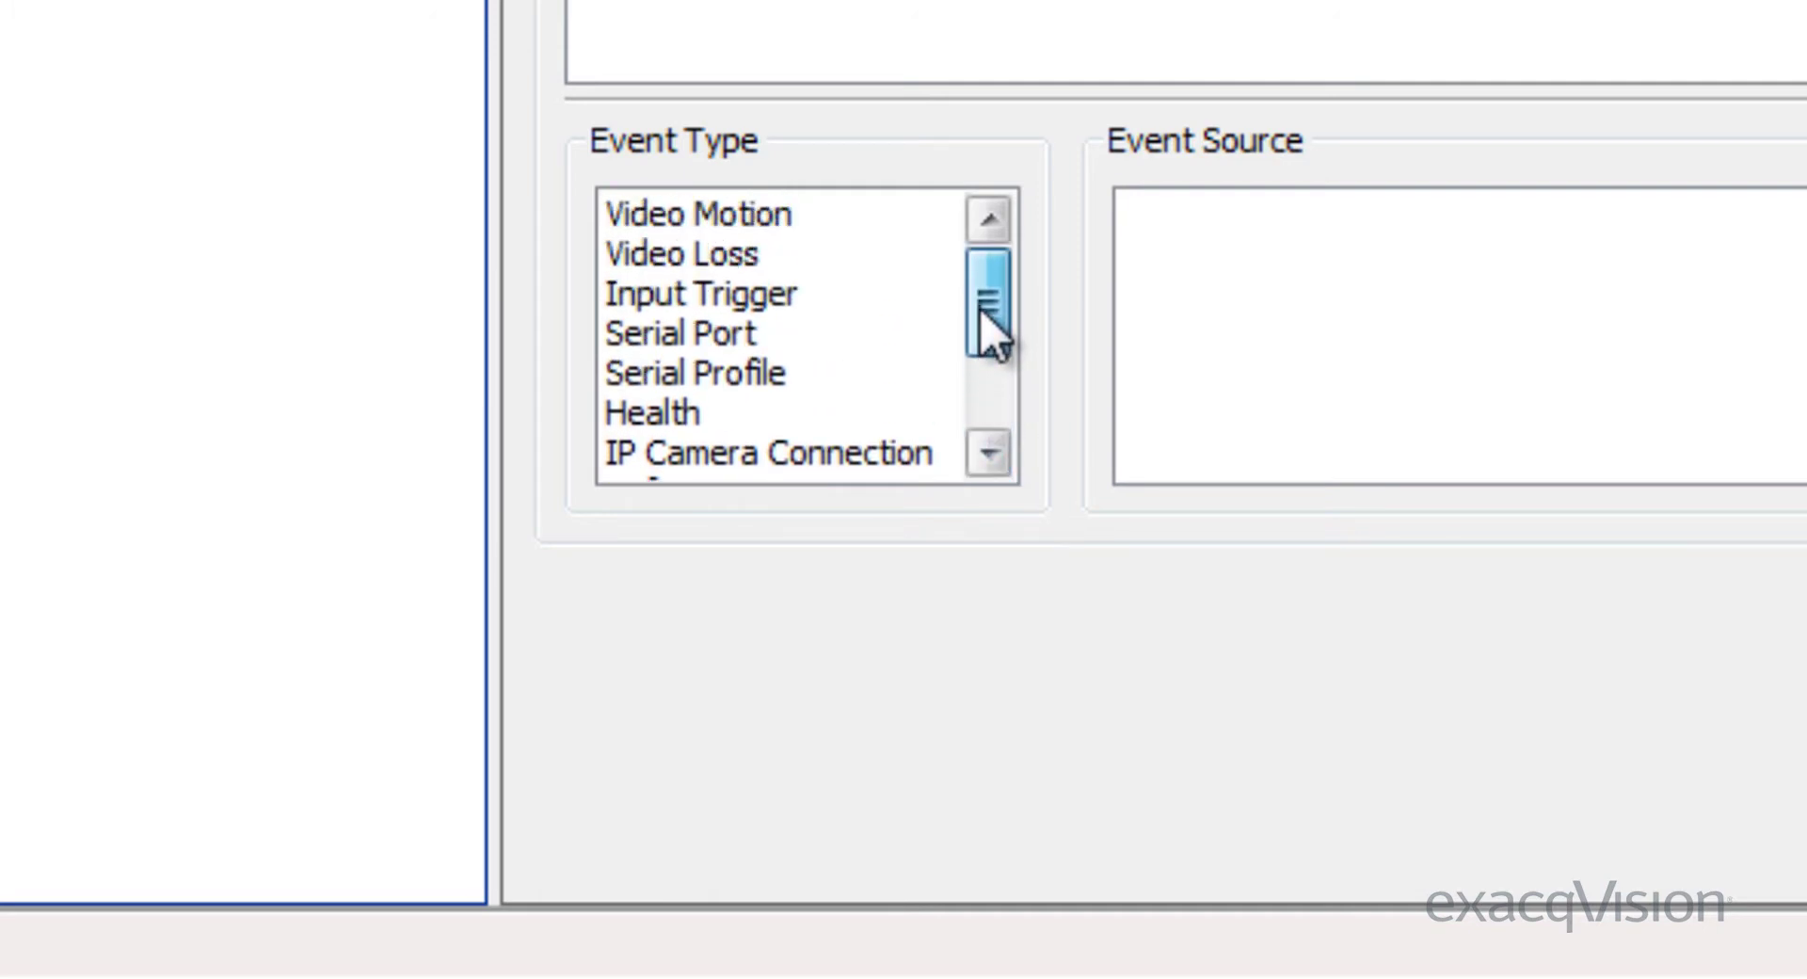
pyautogui.click(873, 224)
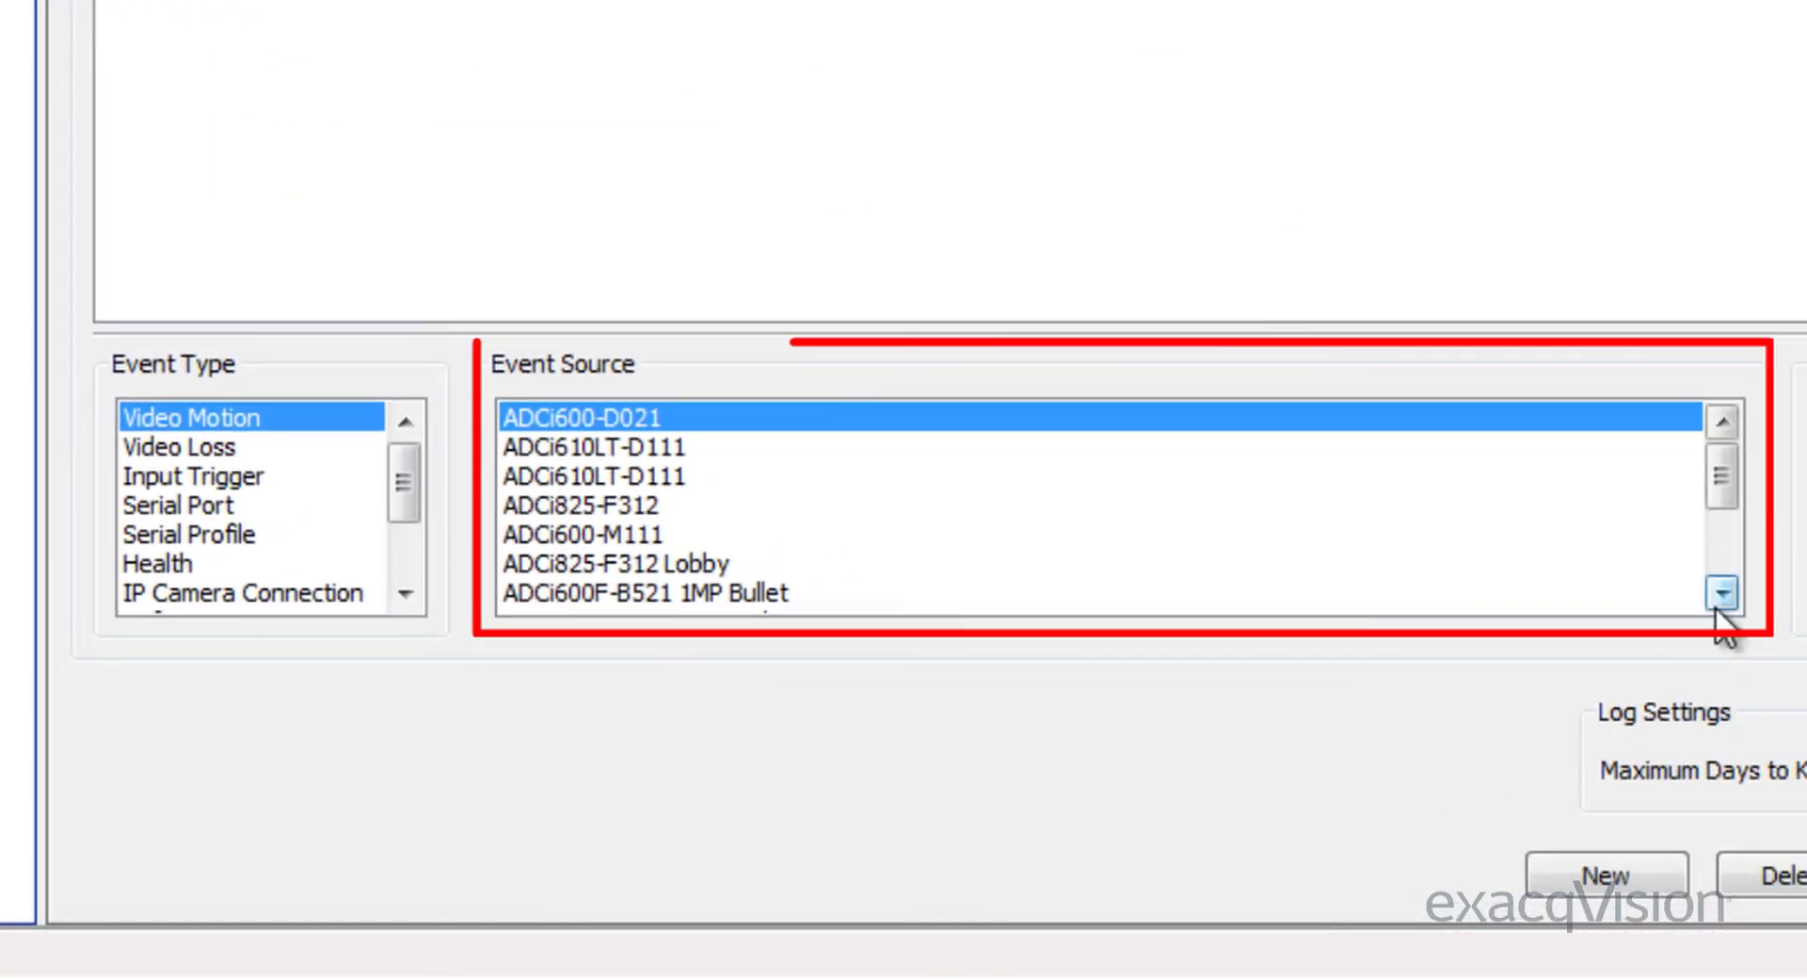
pyautogui.click(1715, 608)
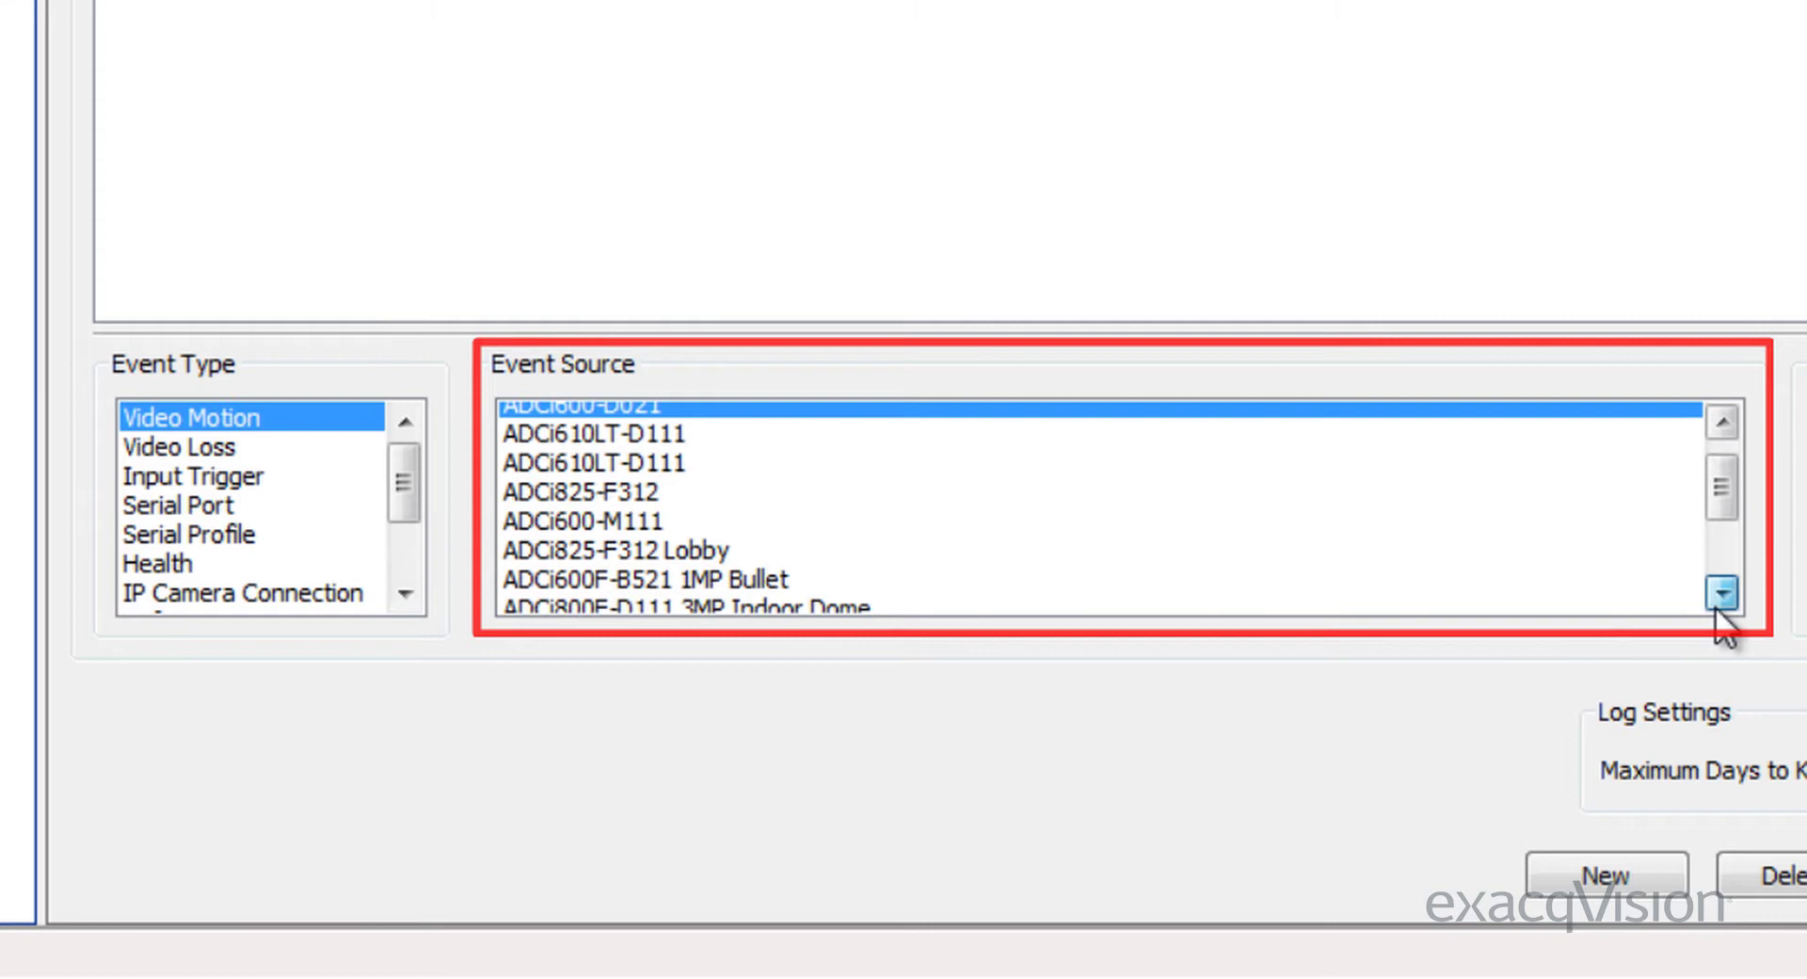
pyautogui.click(1715, 608)
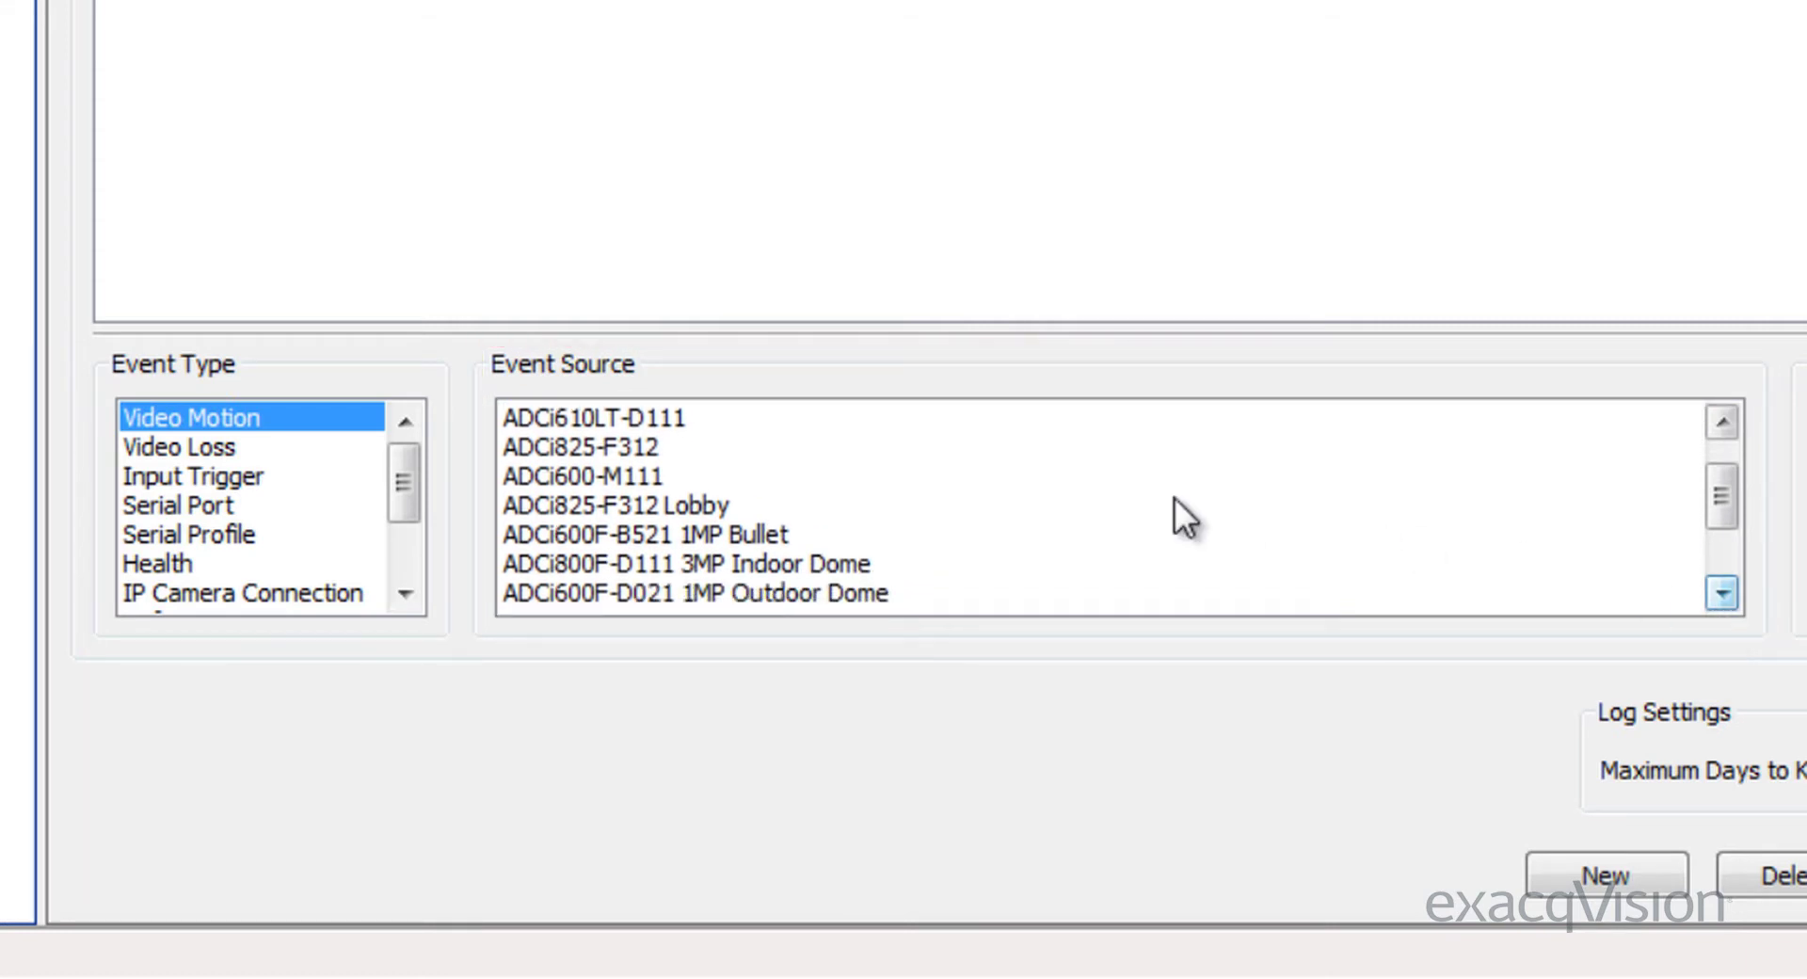
pyautogui.click(887, 532)
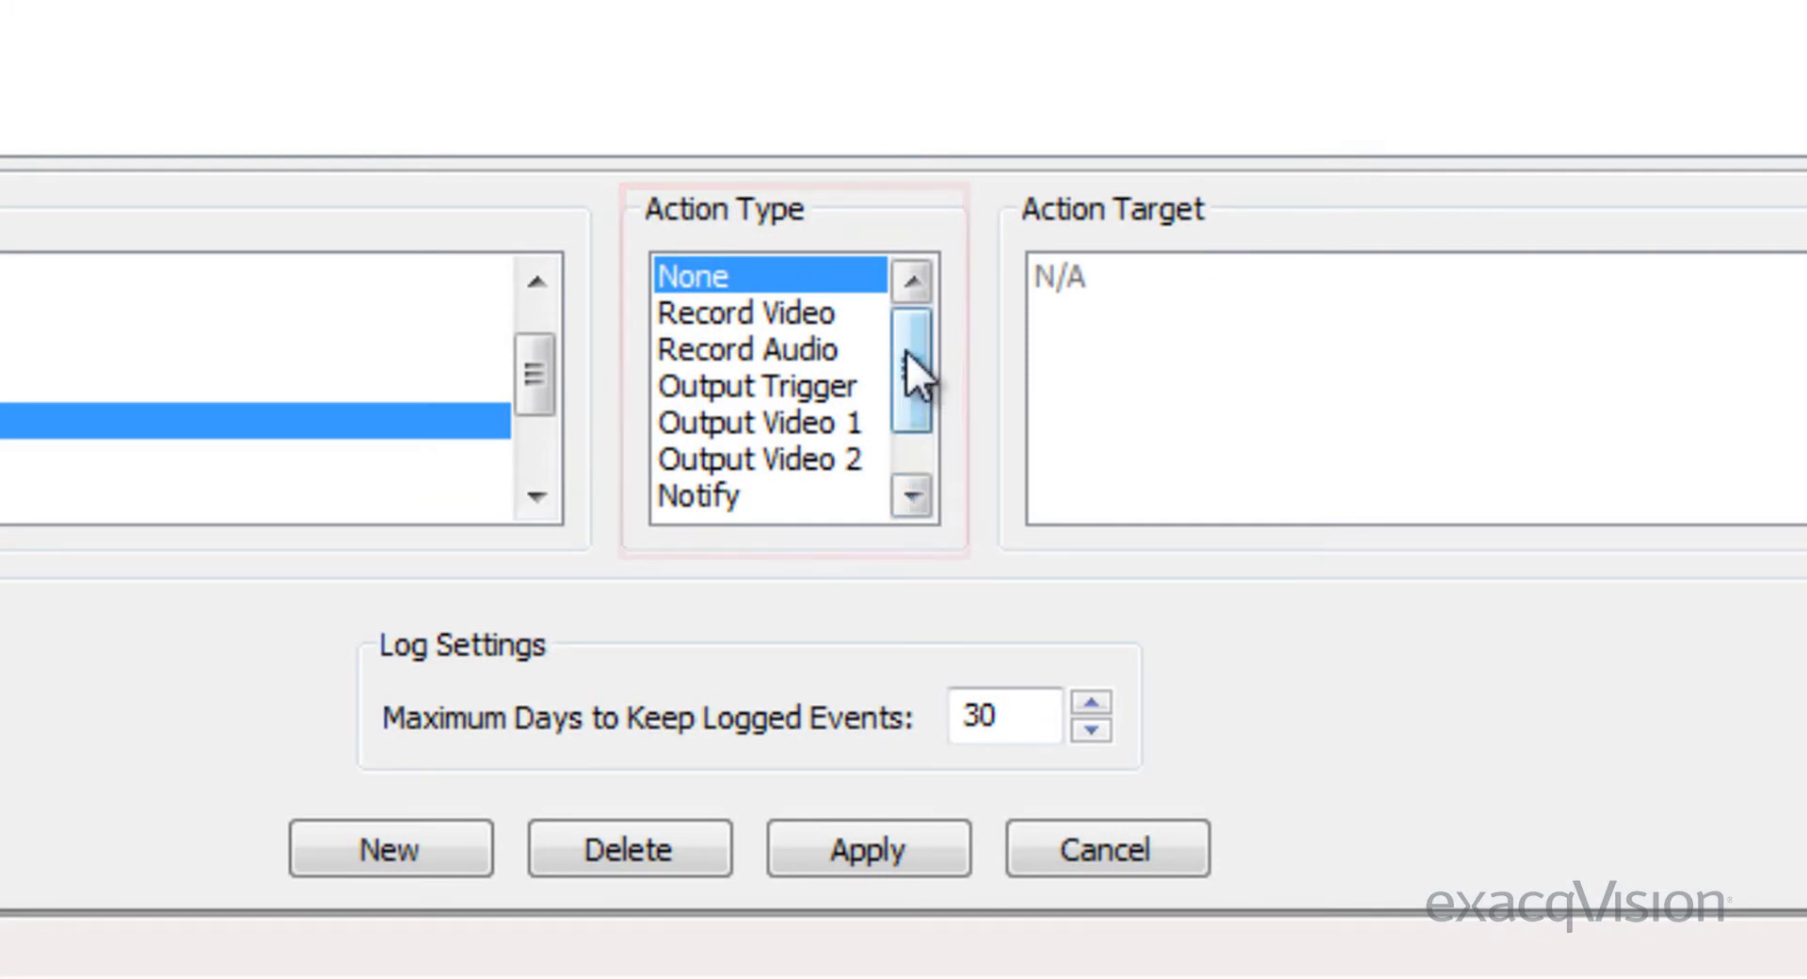
# Step: Try Record Video, Record Audio and Trigger Output, then set the action type to Notify
pyautogui.click(800, 319)
pyautogui.click(728, 364)
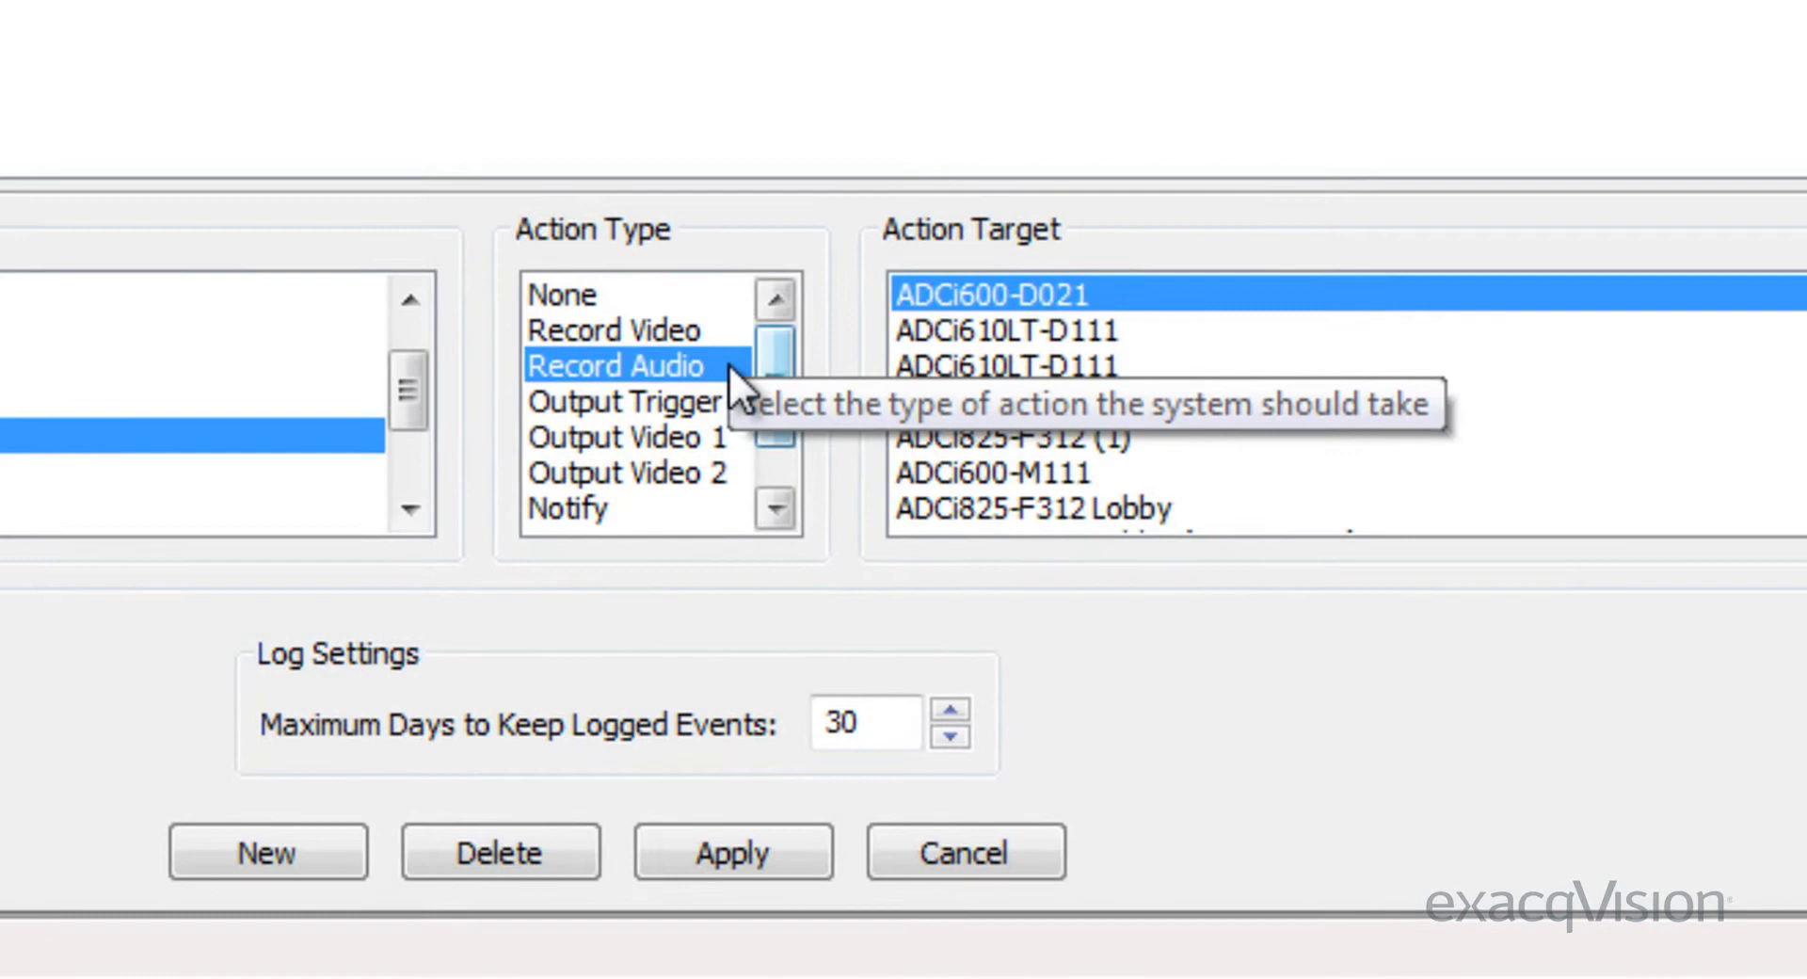
pyautogui.click(636, 410)
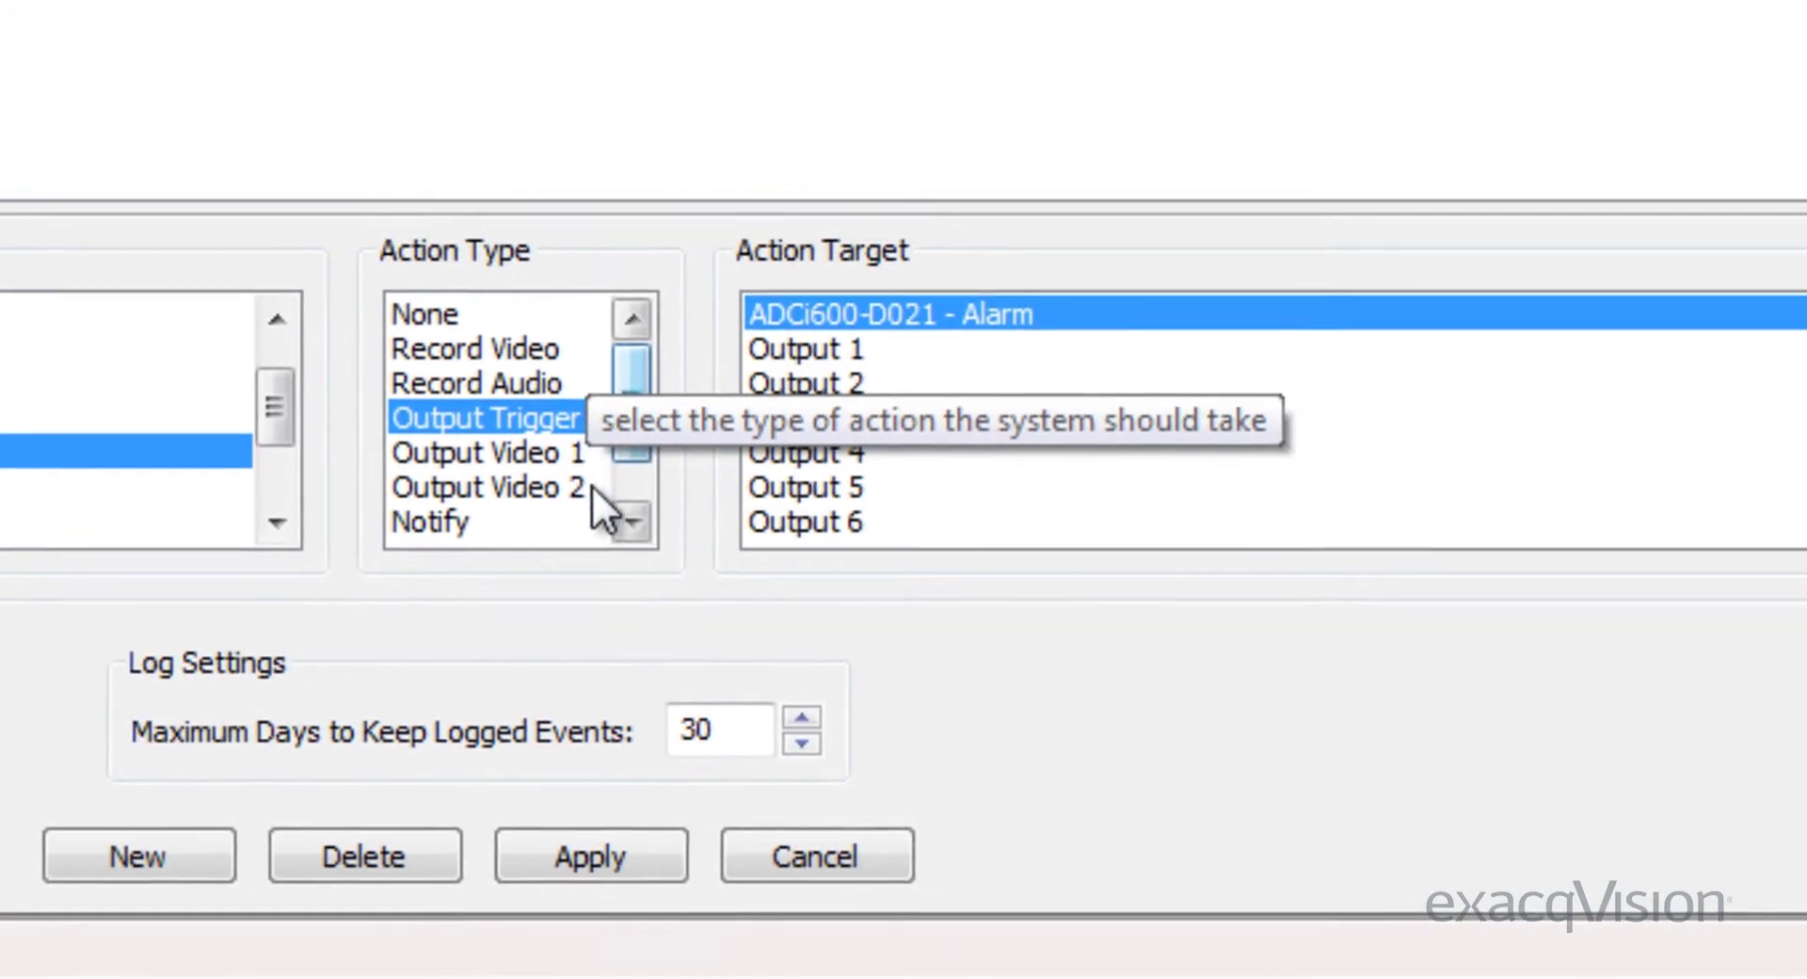
pyautogui.click(574, 525)
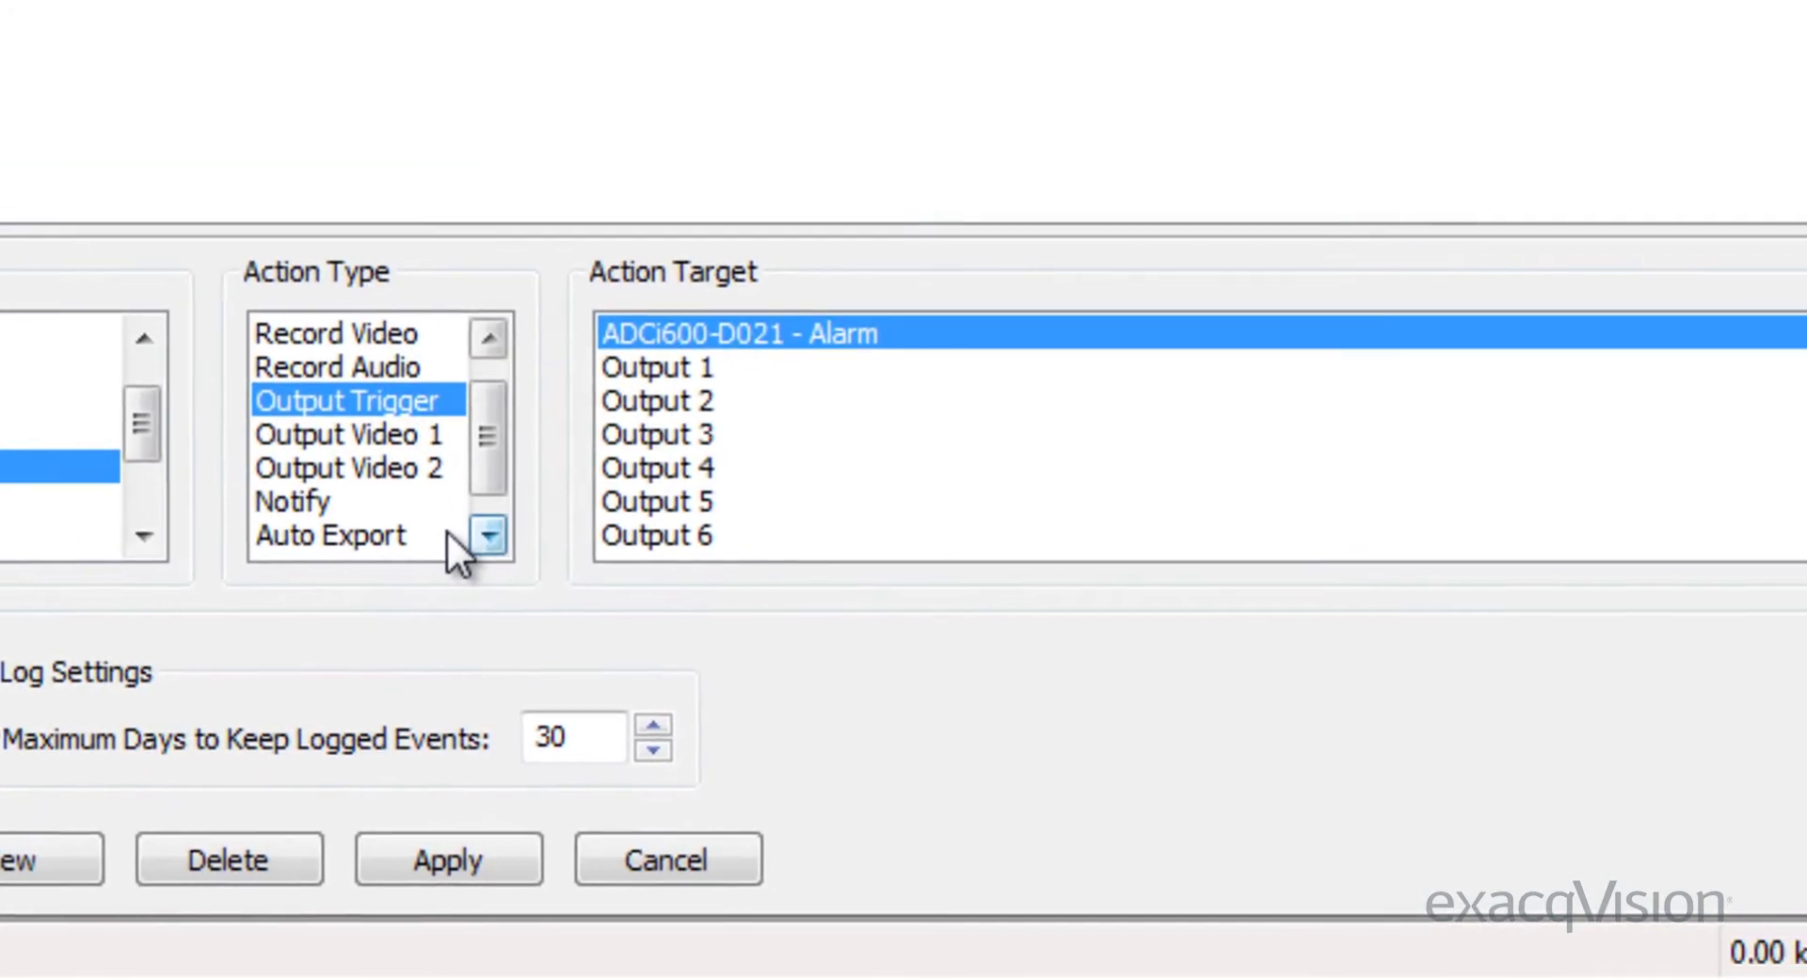
pyautogui.click(395, 501)
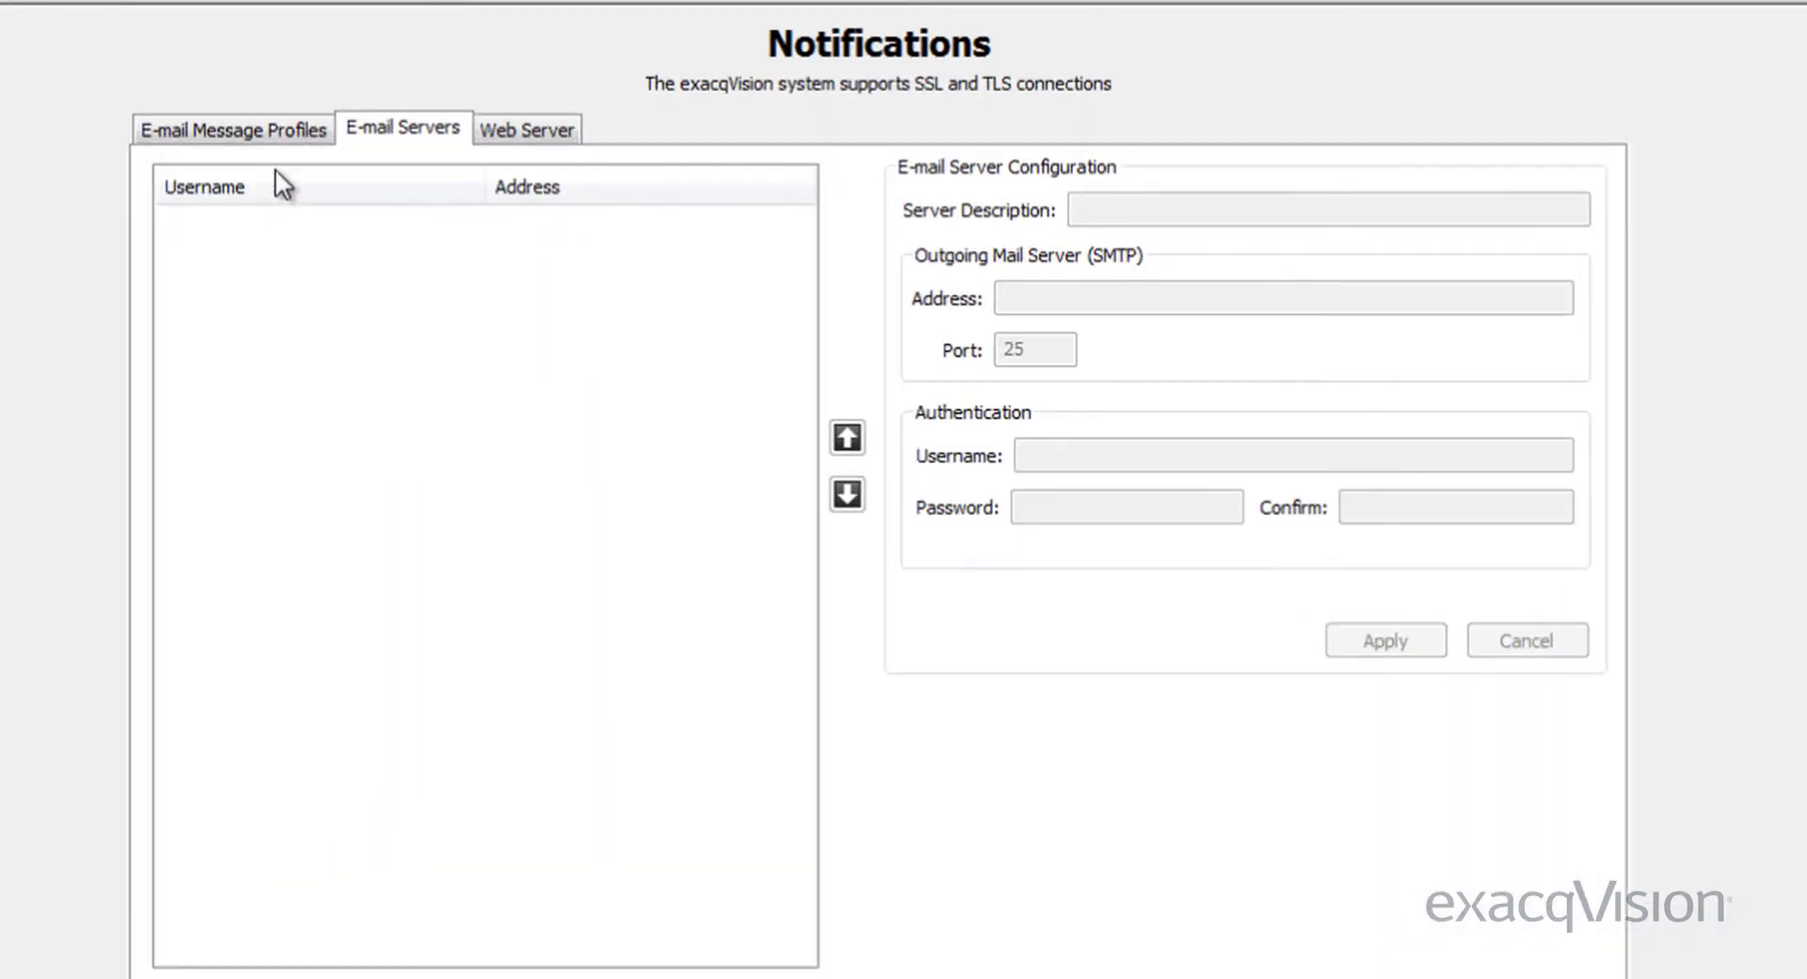
# Step: Review the OnlineTrainingEmail profile under E-mail Message Profiles
pyautogui.click(275, 137)
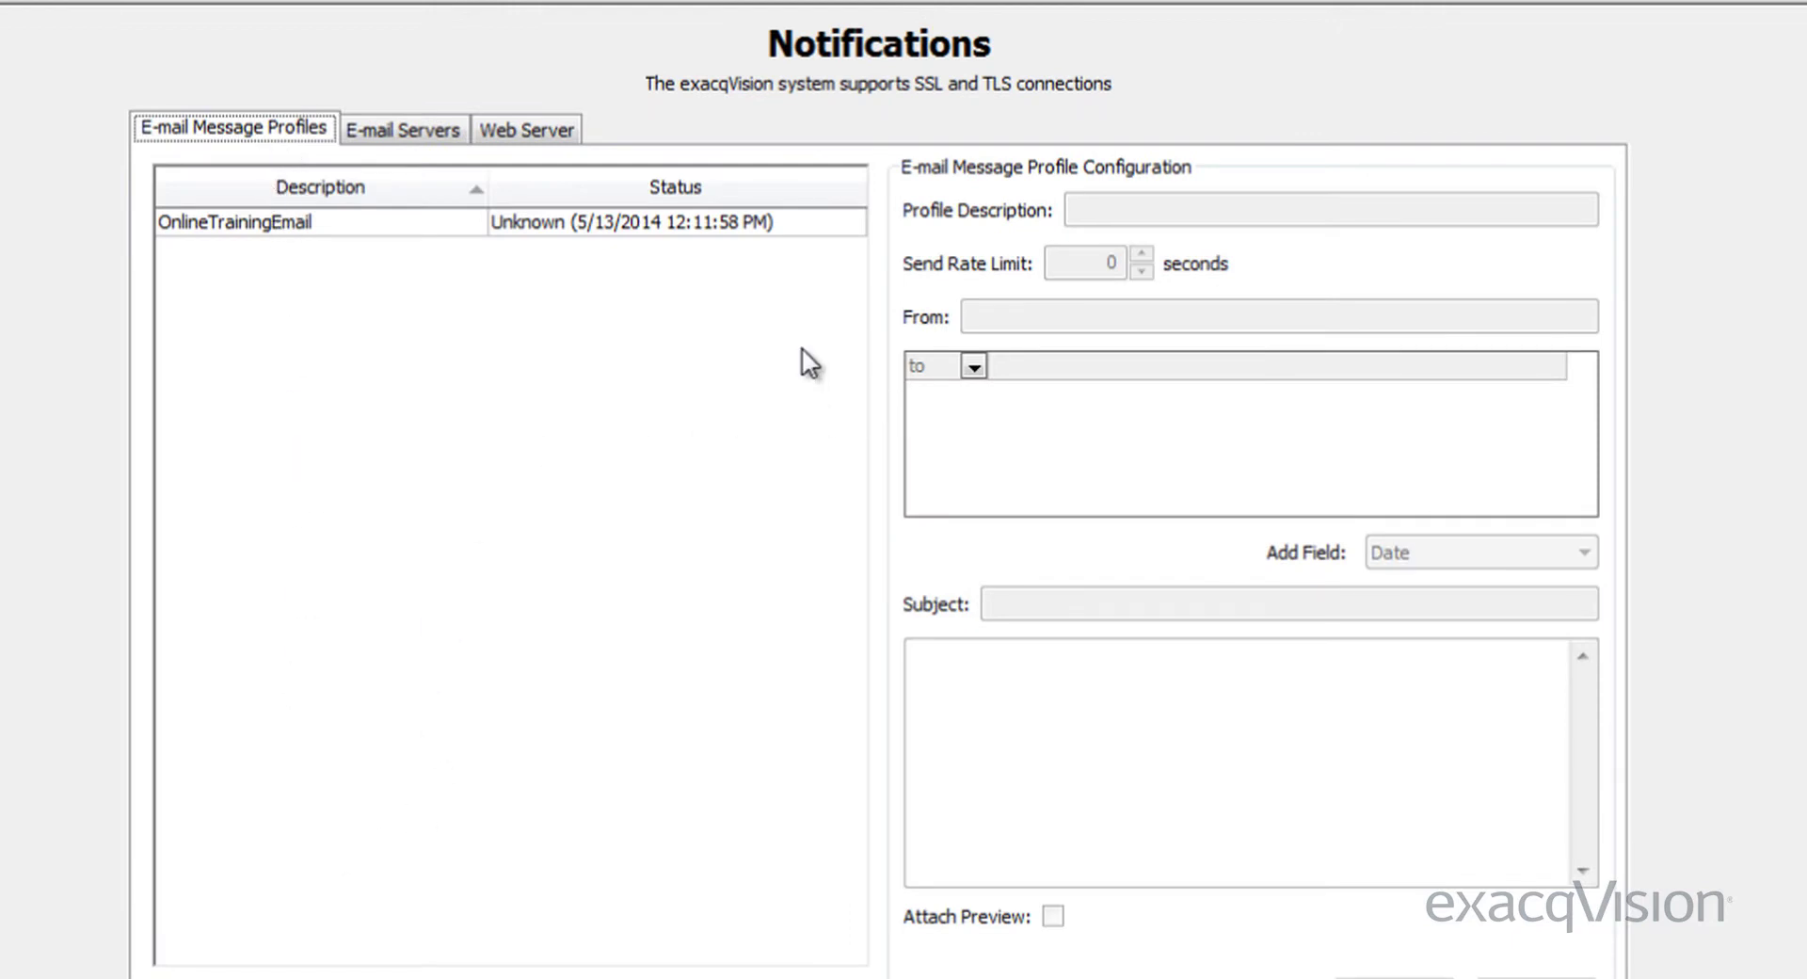
pyautogui.click(437, 222)
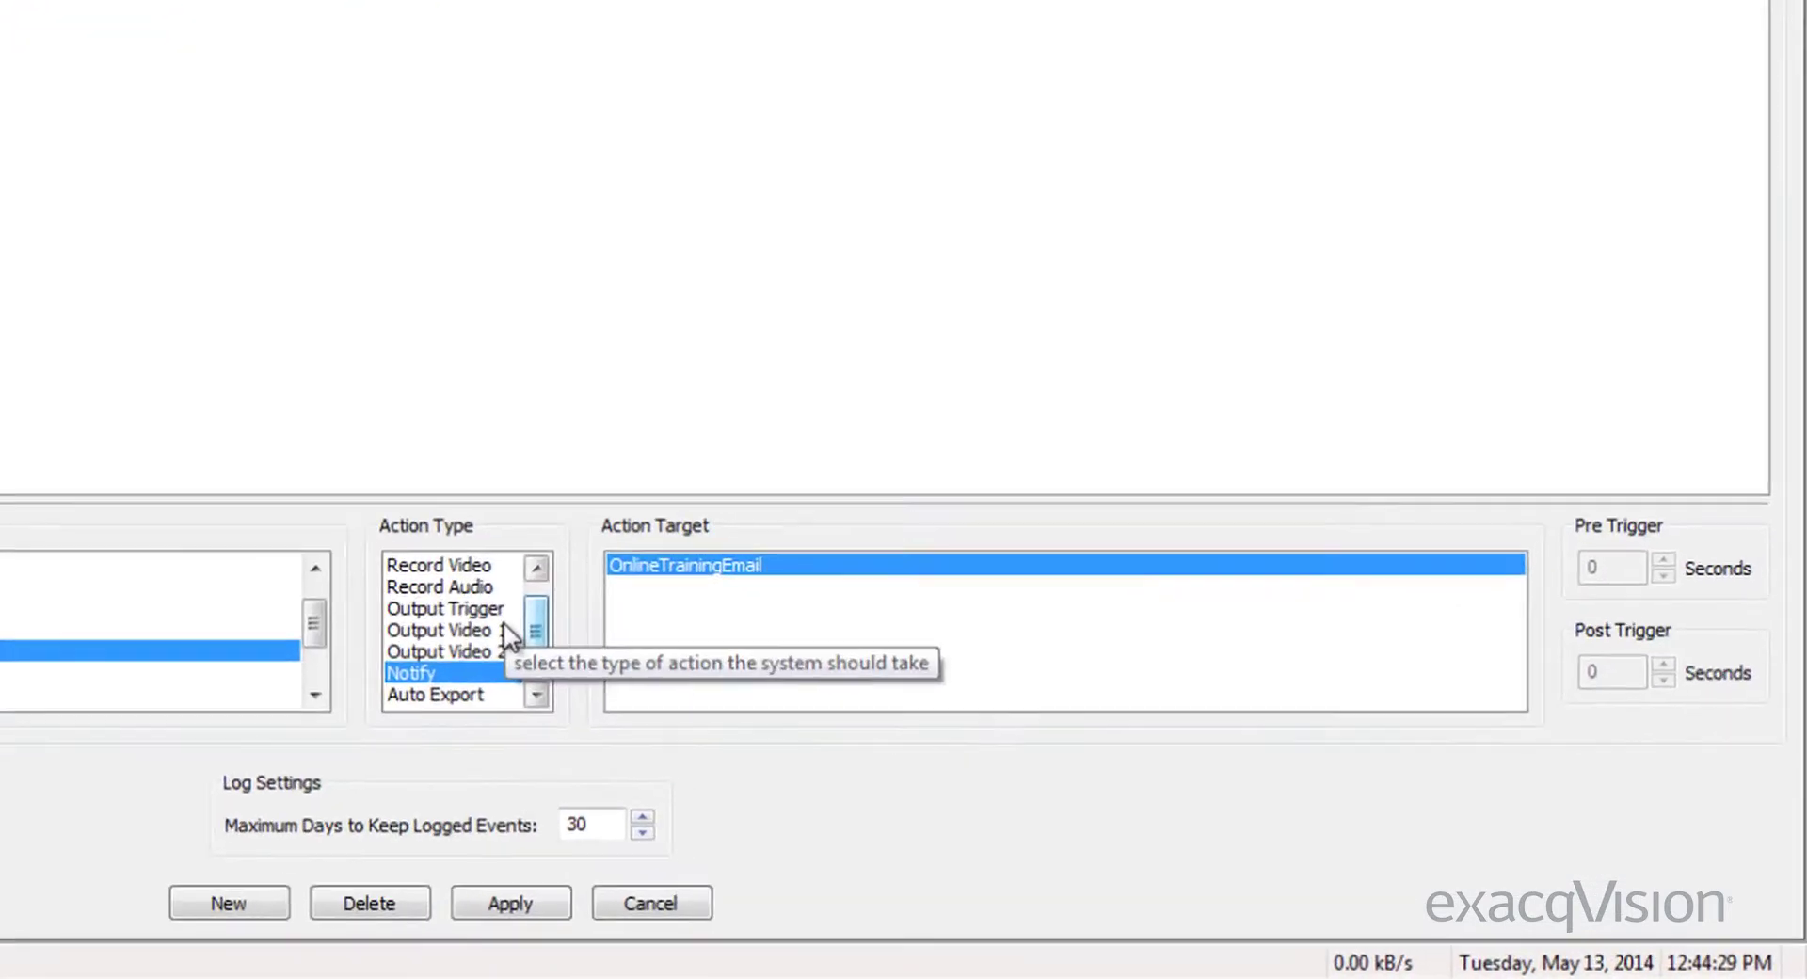
# Step: Make the linked action Record Video on camera ADCi600-D021
pyautogui.click(962, 751)
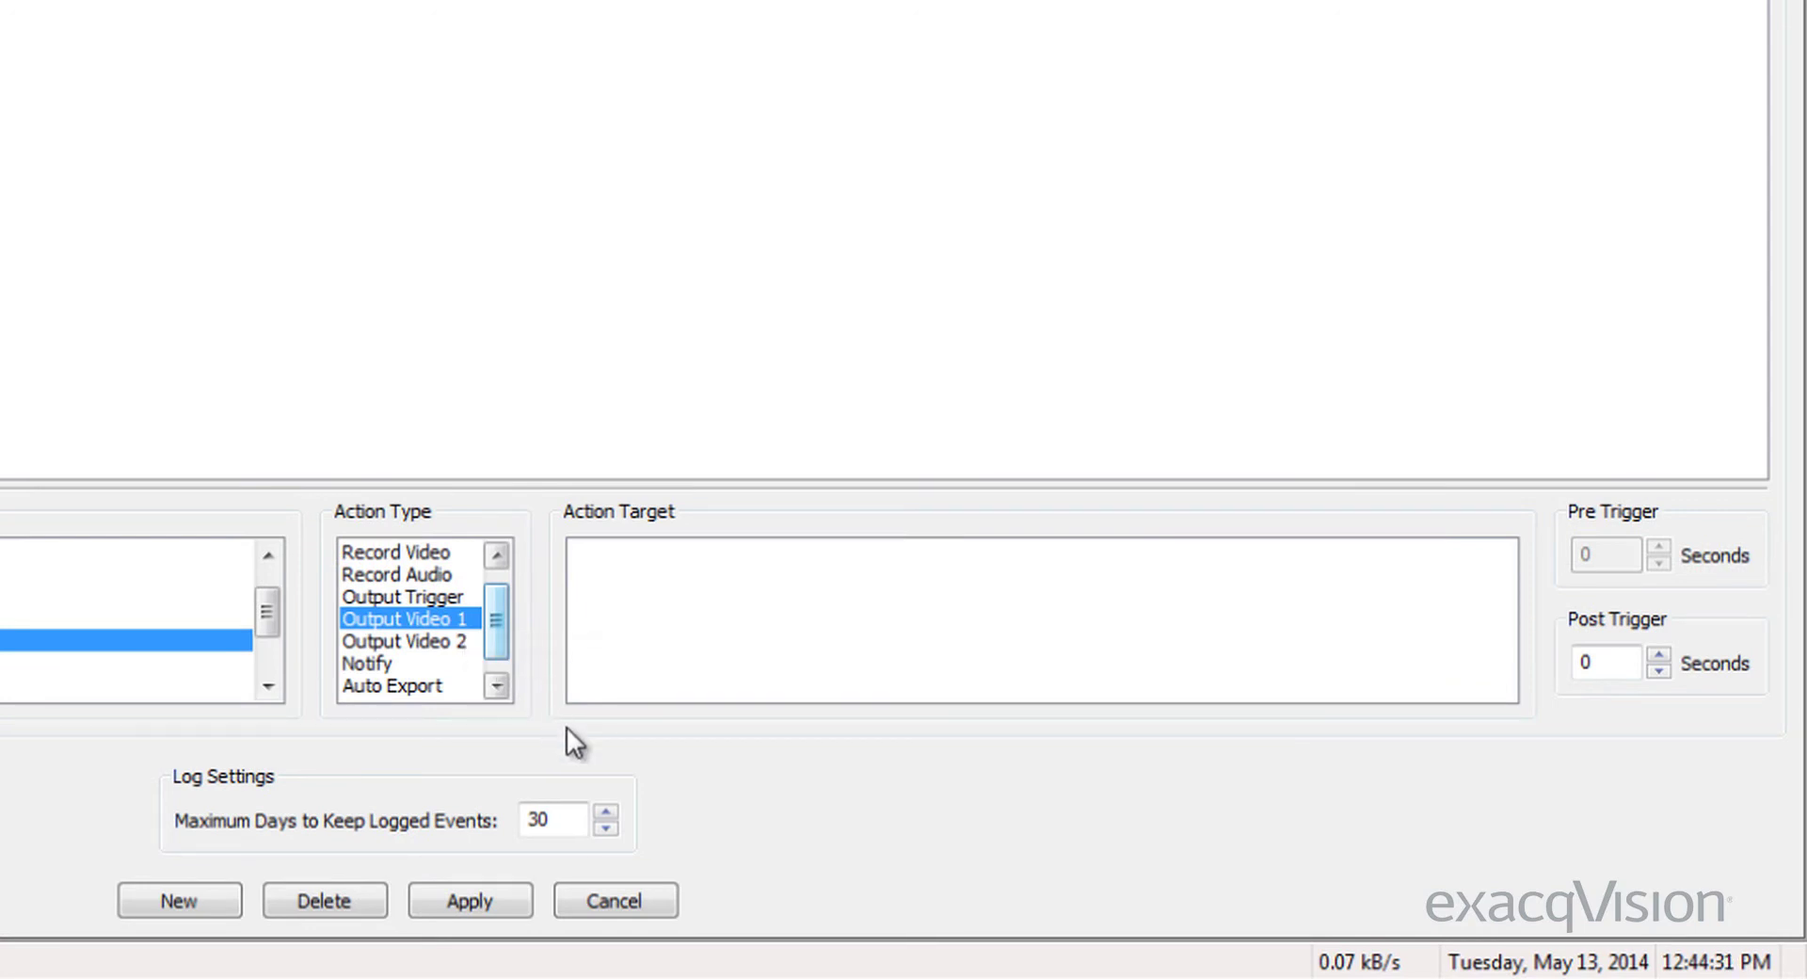
pyautogui.click(496, 554)
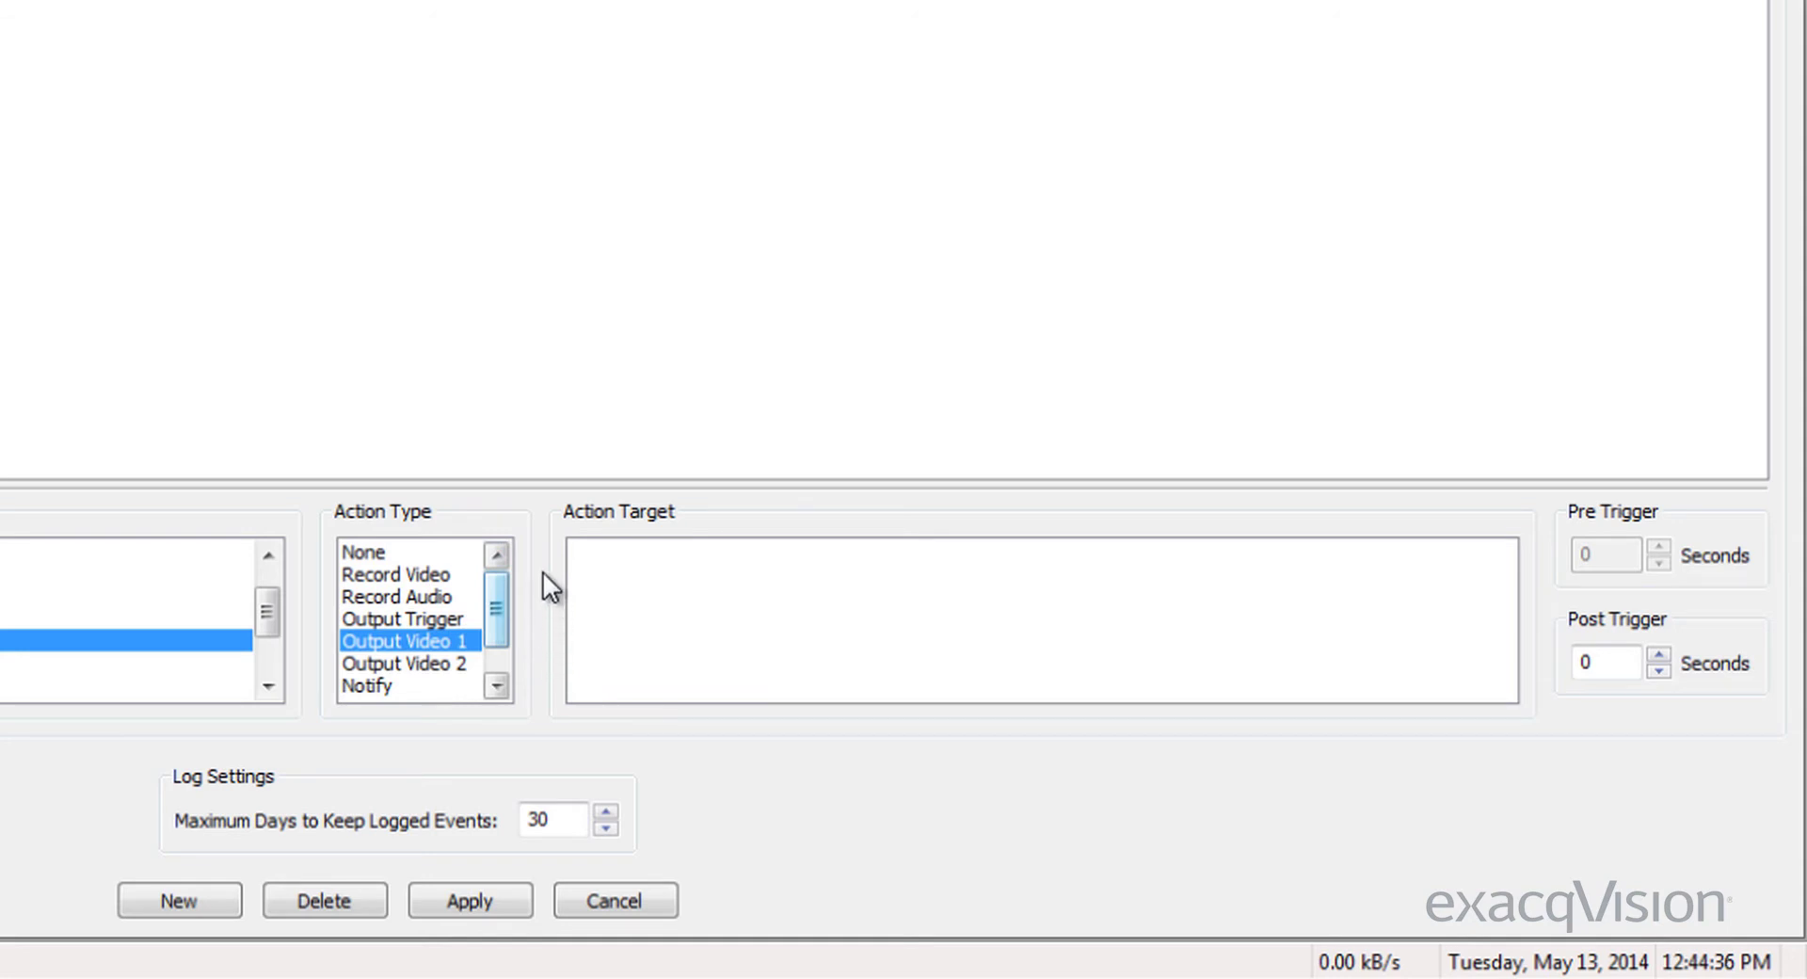
pyautogui.click(467, 578)
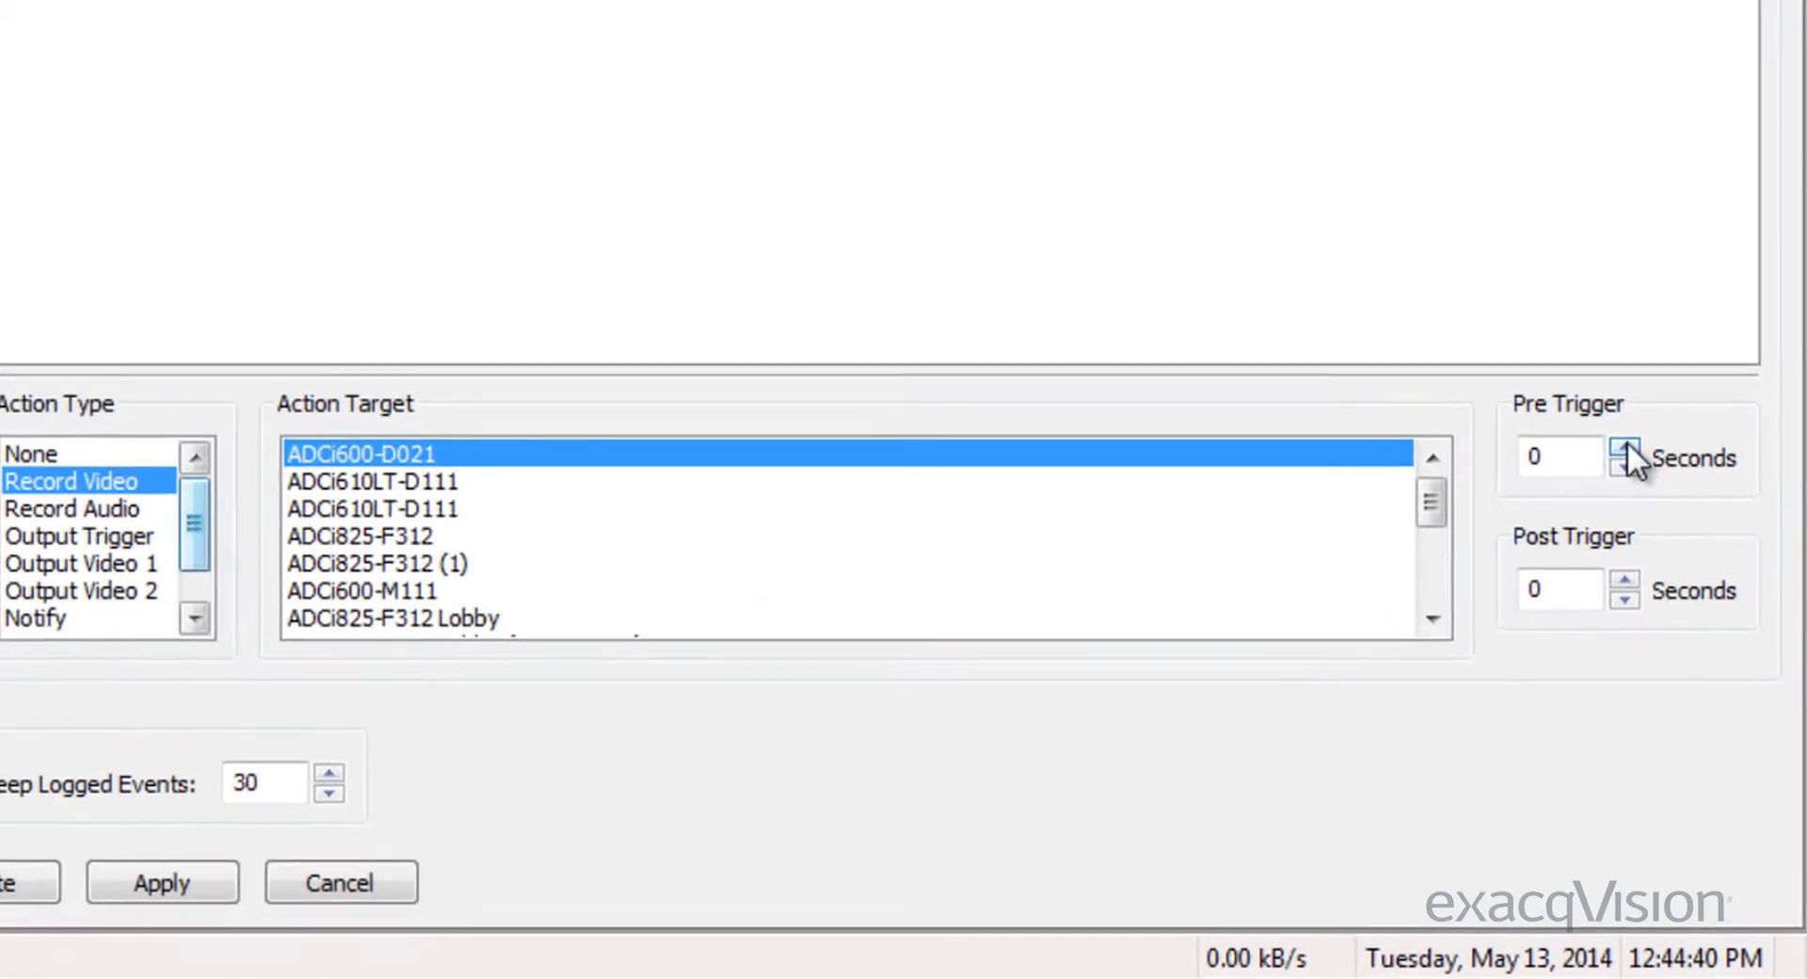
# Step: Set Pre Trigger to 9 seconds and Post Trigger to 12 seconds
pyautogui.click(1641, 499)
pyautogui.click(1642, 499)
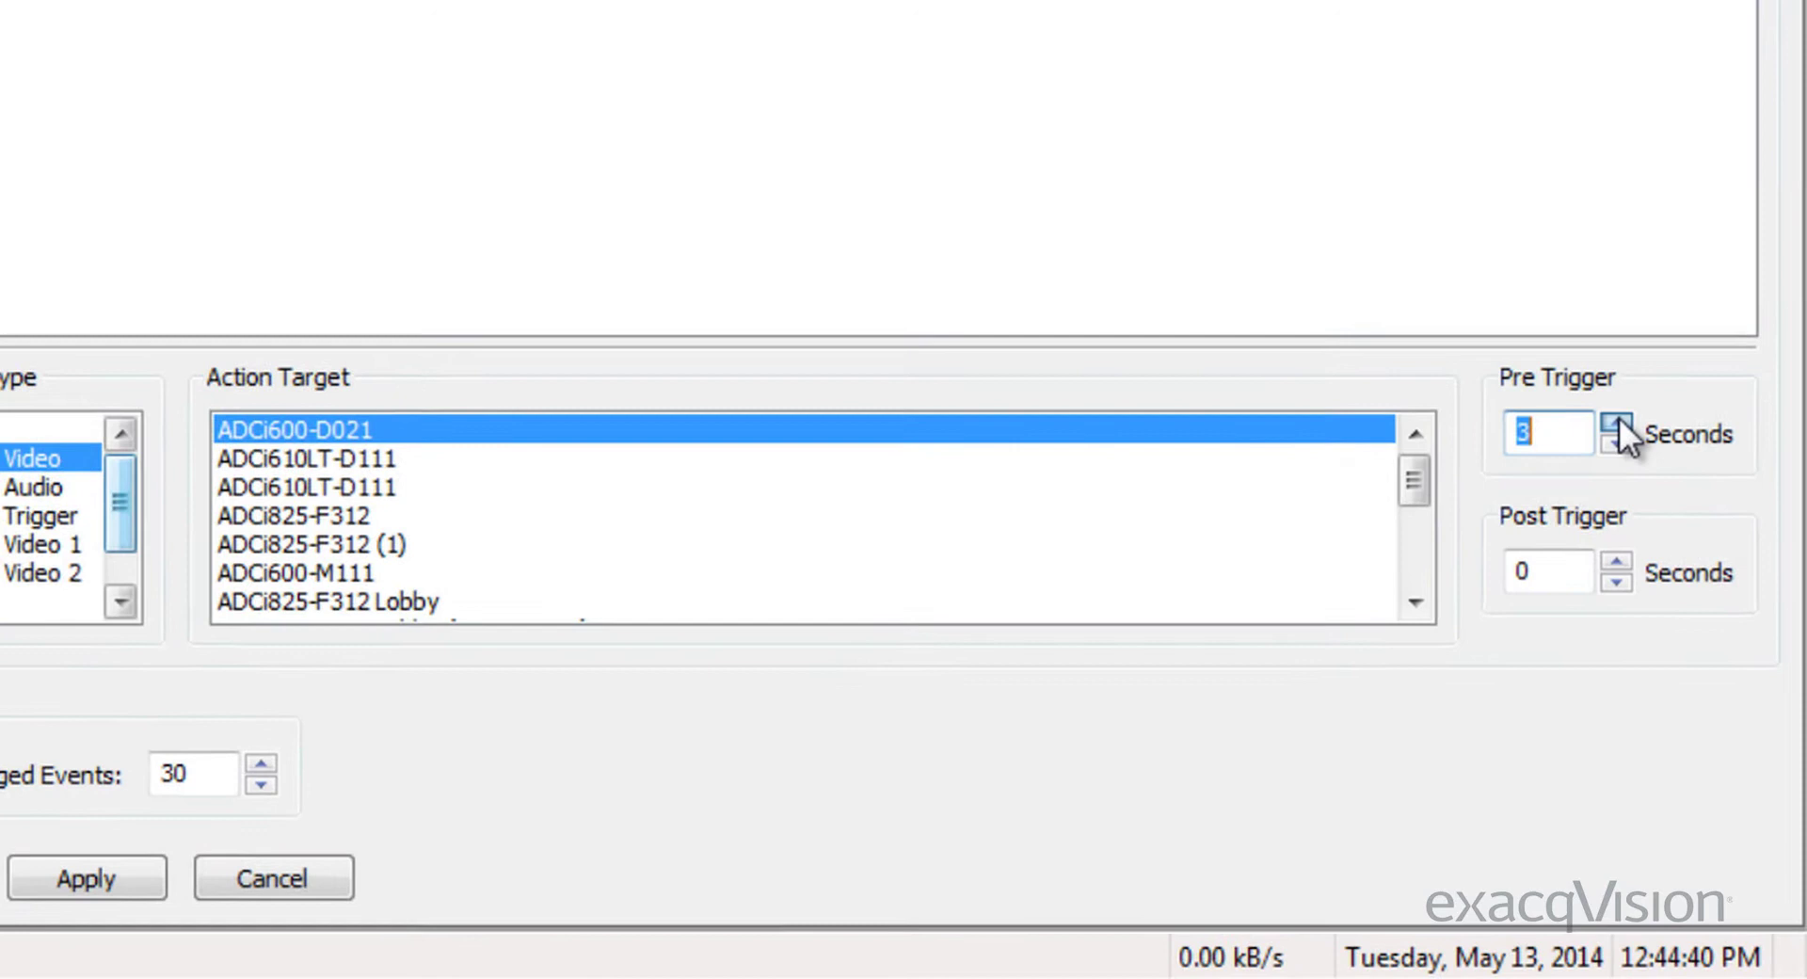
pyautogui.click(1642, 499)
pyautogui.click(1642, 499)
pyautogui.click(1641, 499)
pyautogui.click(1610, 403)
pyautogui.click(1610, 403)
pyautogui.click(1609, 402)
pyautogui.click(1610, 403)
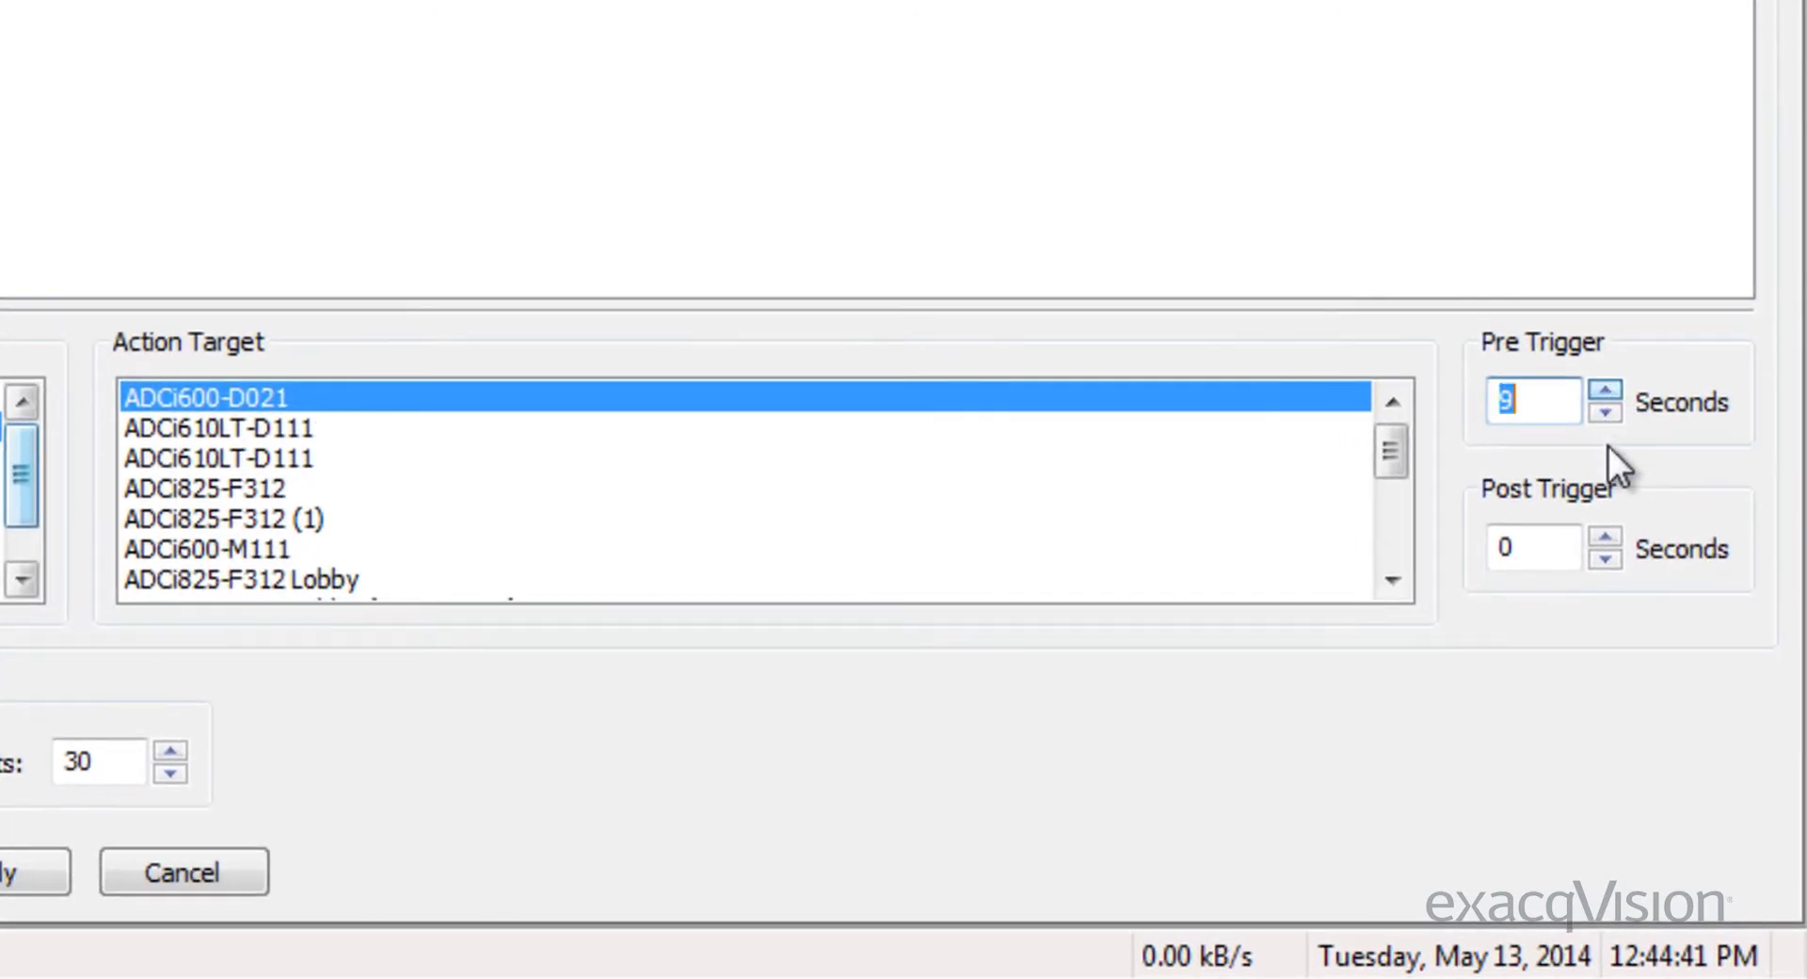
pyautogui.click(1605, 537)
pyautogui.click(1605, 537)
pyautogui.click(1605, 537)
pyautogui.click(1605, 536)
pyautogui.click(1605, 536)
pyautogui.click(1605, 536)
pyautogui.click(1605, 536)
pyautogui.click(1605, 537)
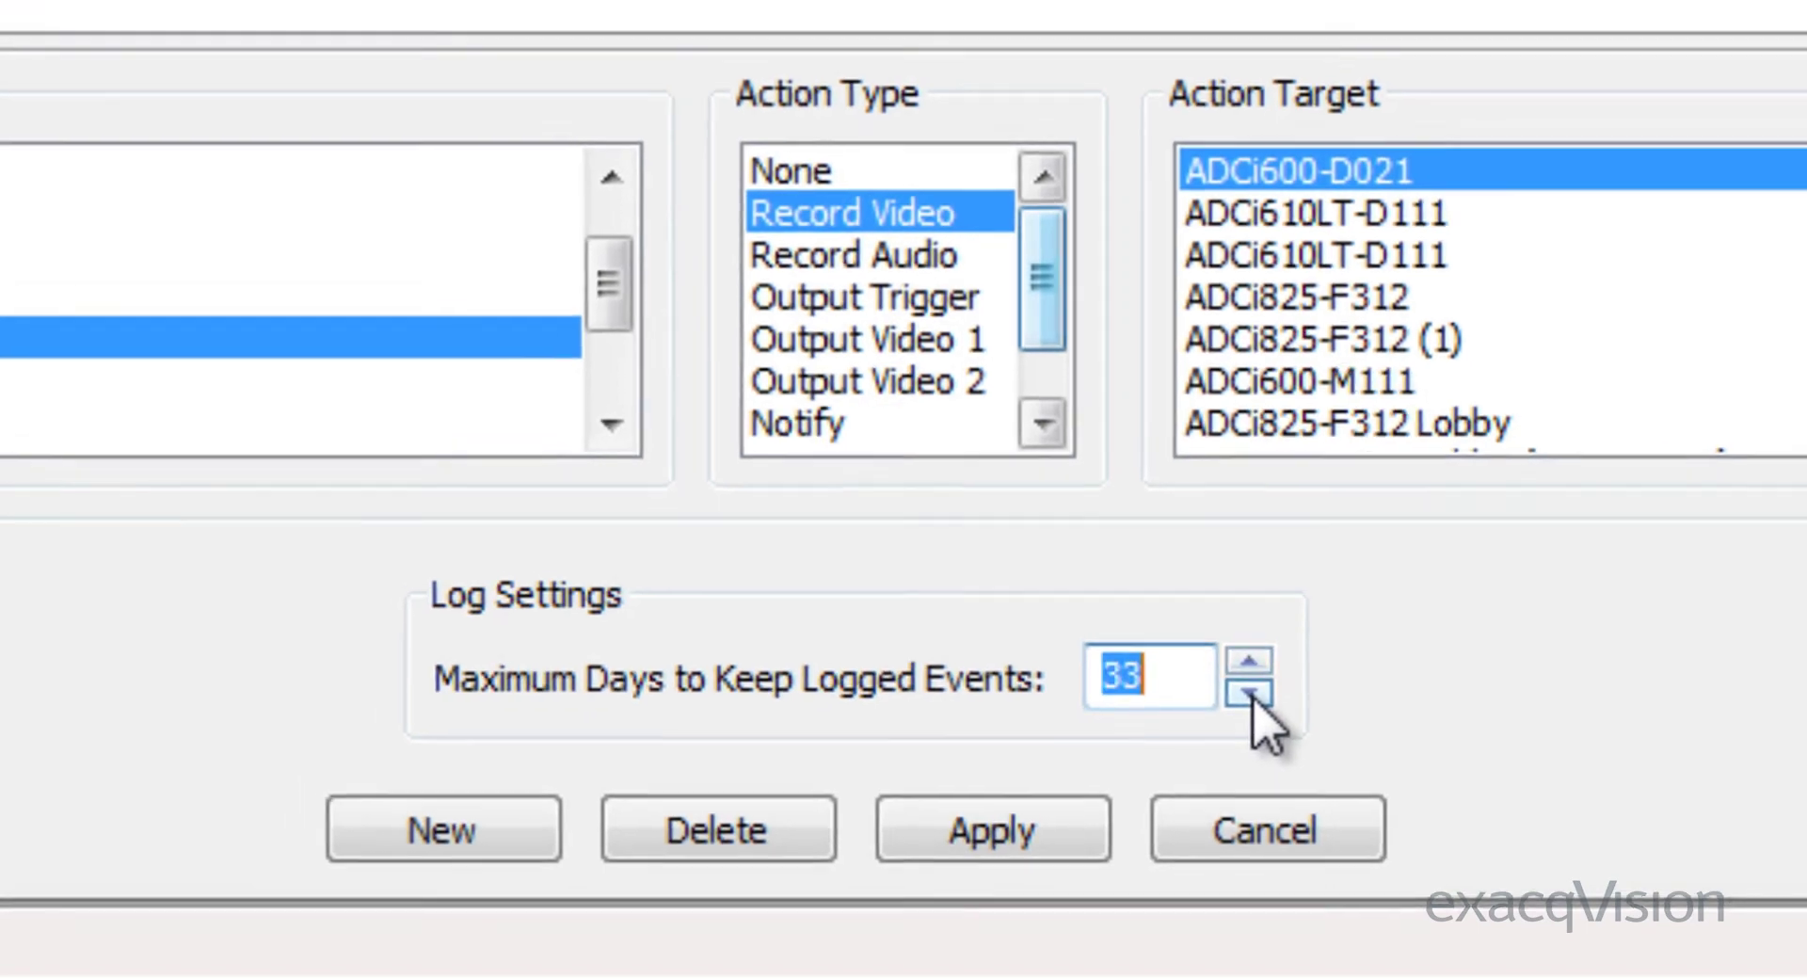
# Step: Reset log retention to 30 days, discard the unsaved motion link, and pick Source Group
pyautogui.click(1255, 684)
pyautogui.click(1255, 684)
pyautogui.click(1255, 685)
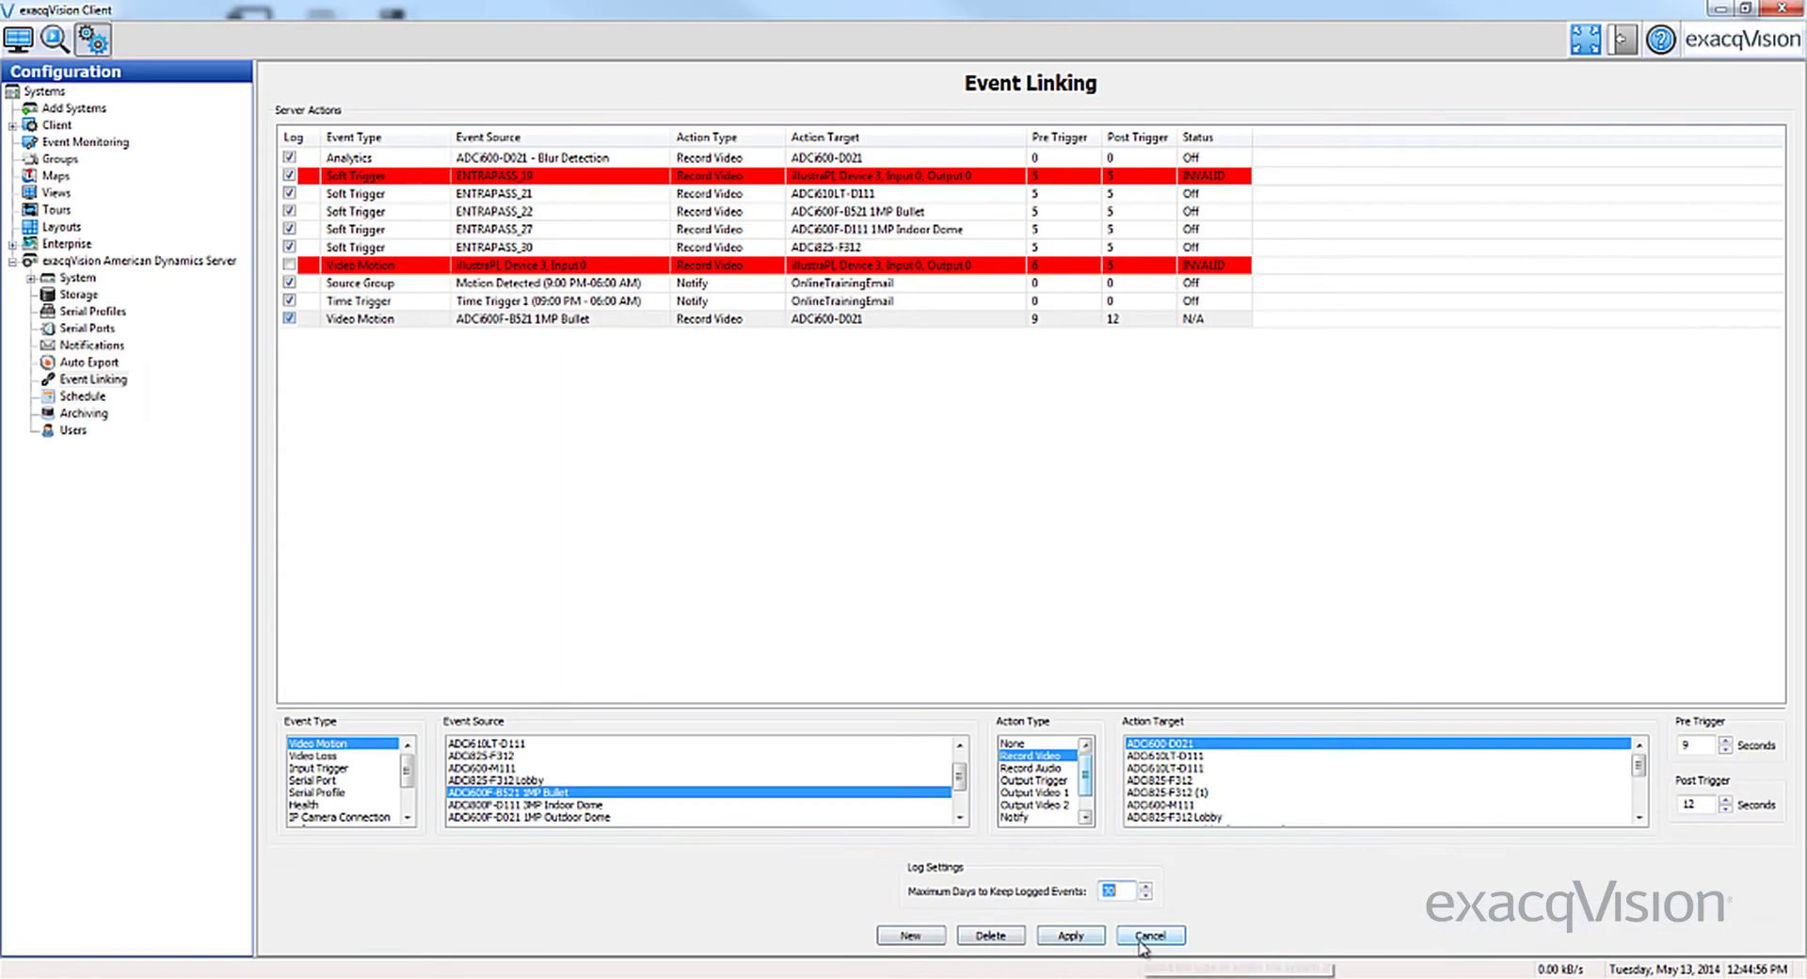
pyautogui.click(1141, 942)
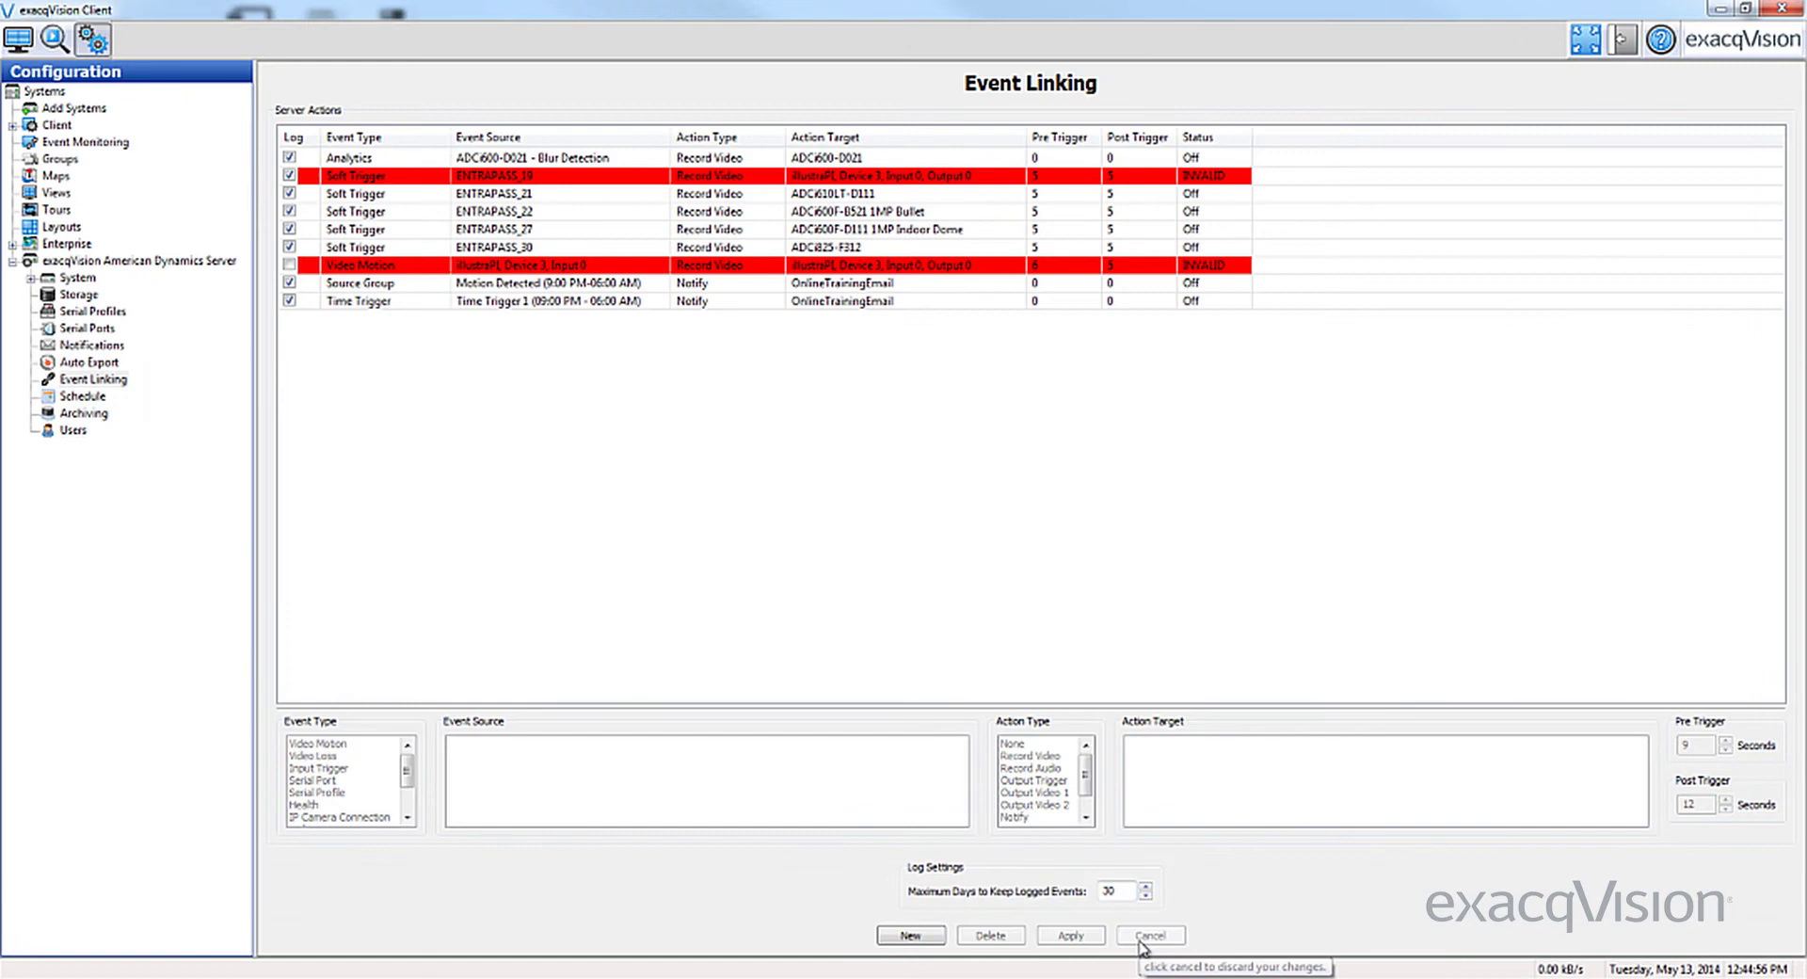
pyautogui.click(657, 284)
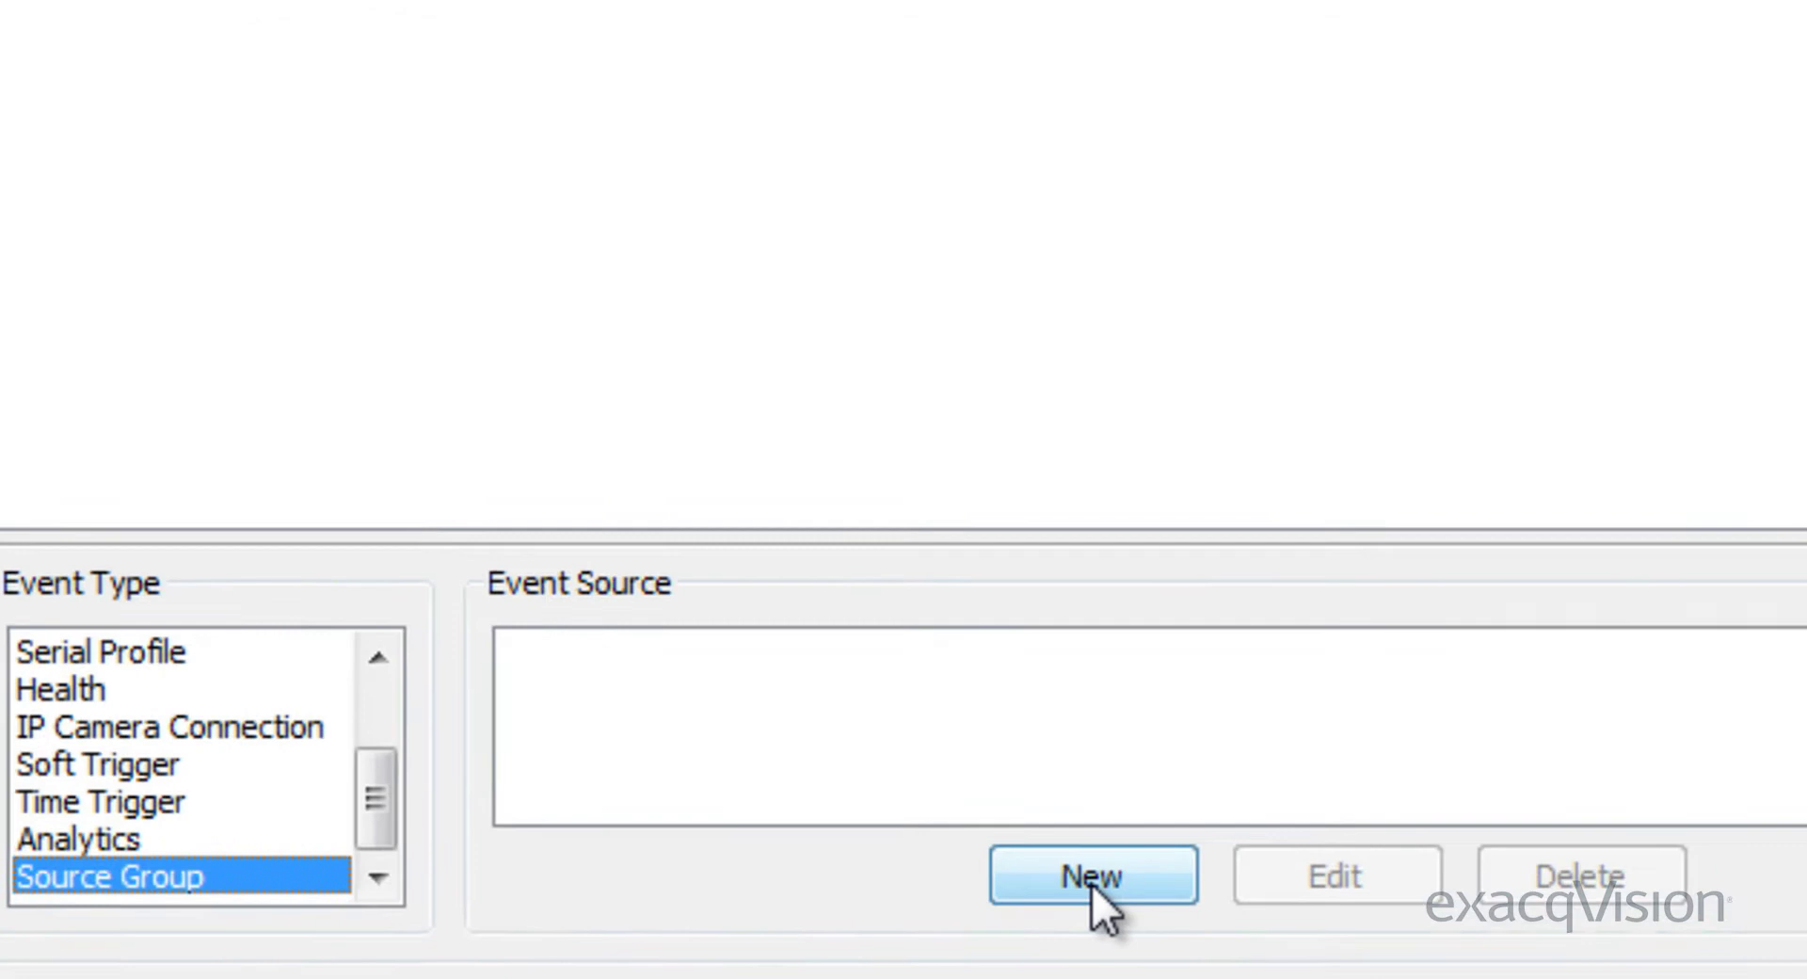
# Step: Create Source Group 1 requiring all sources, with Video Motion on ADCi825-F312
pyautogui.click(849, 817)
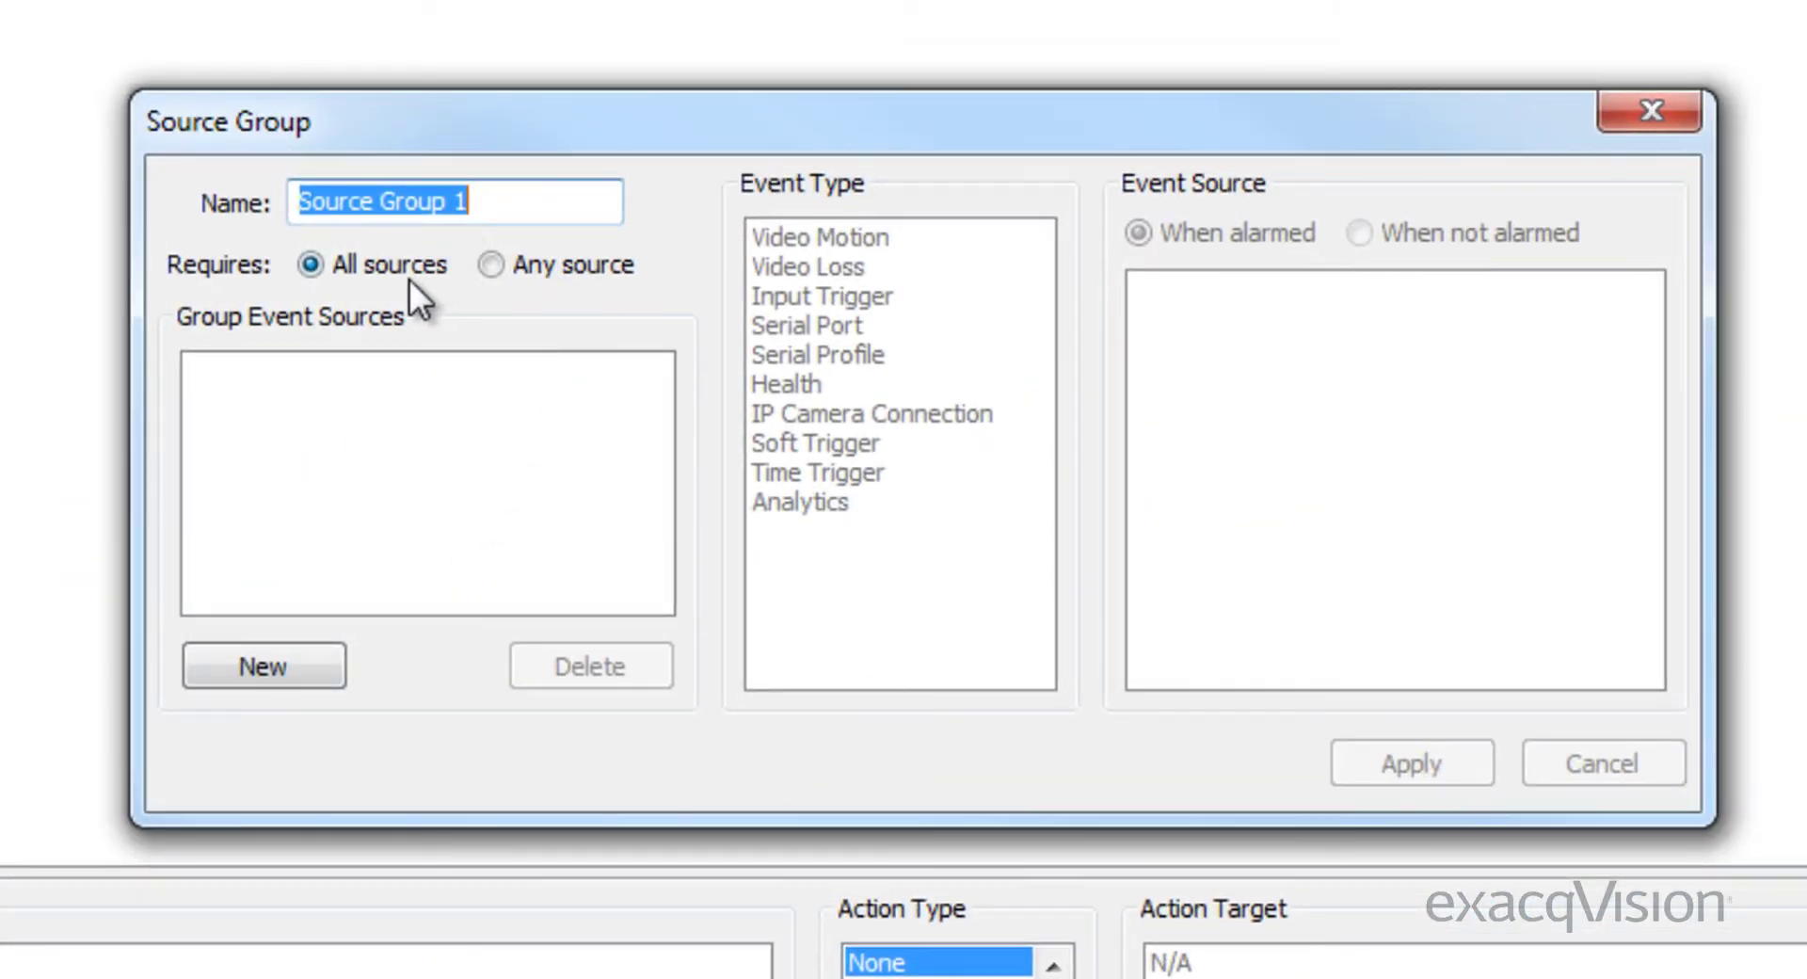
pyautogui.click(489, 263)
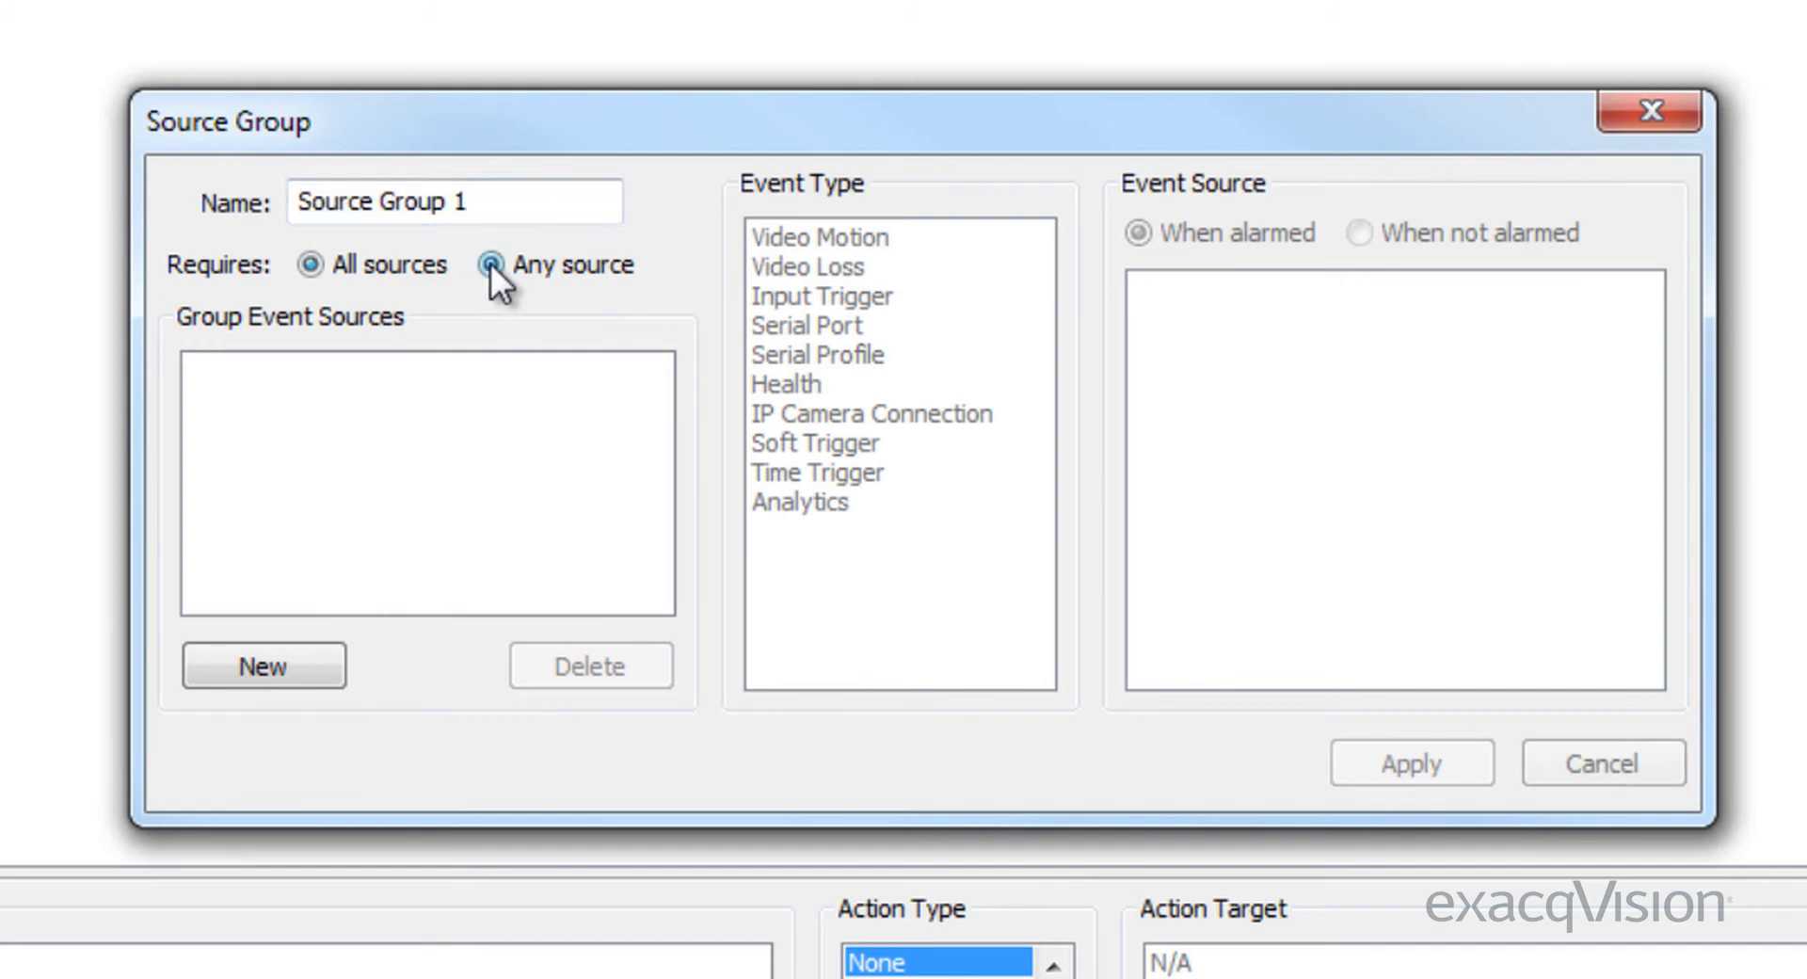
pyautogui.click(310, 264)
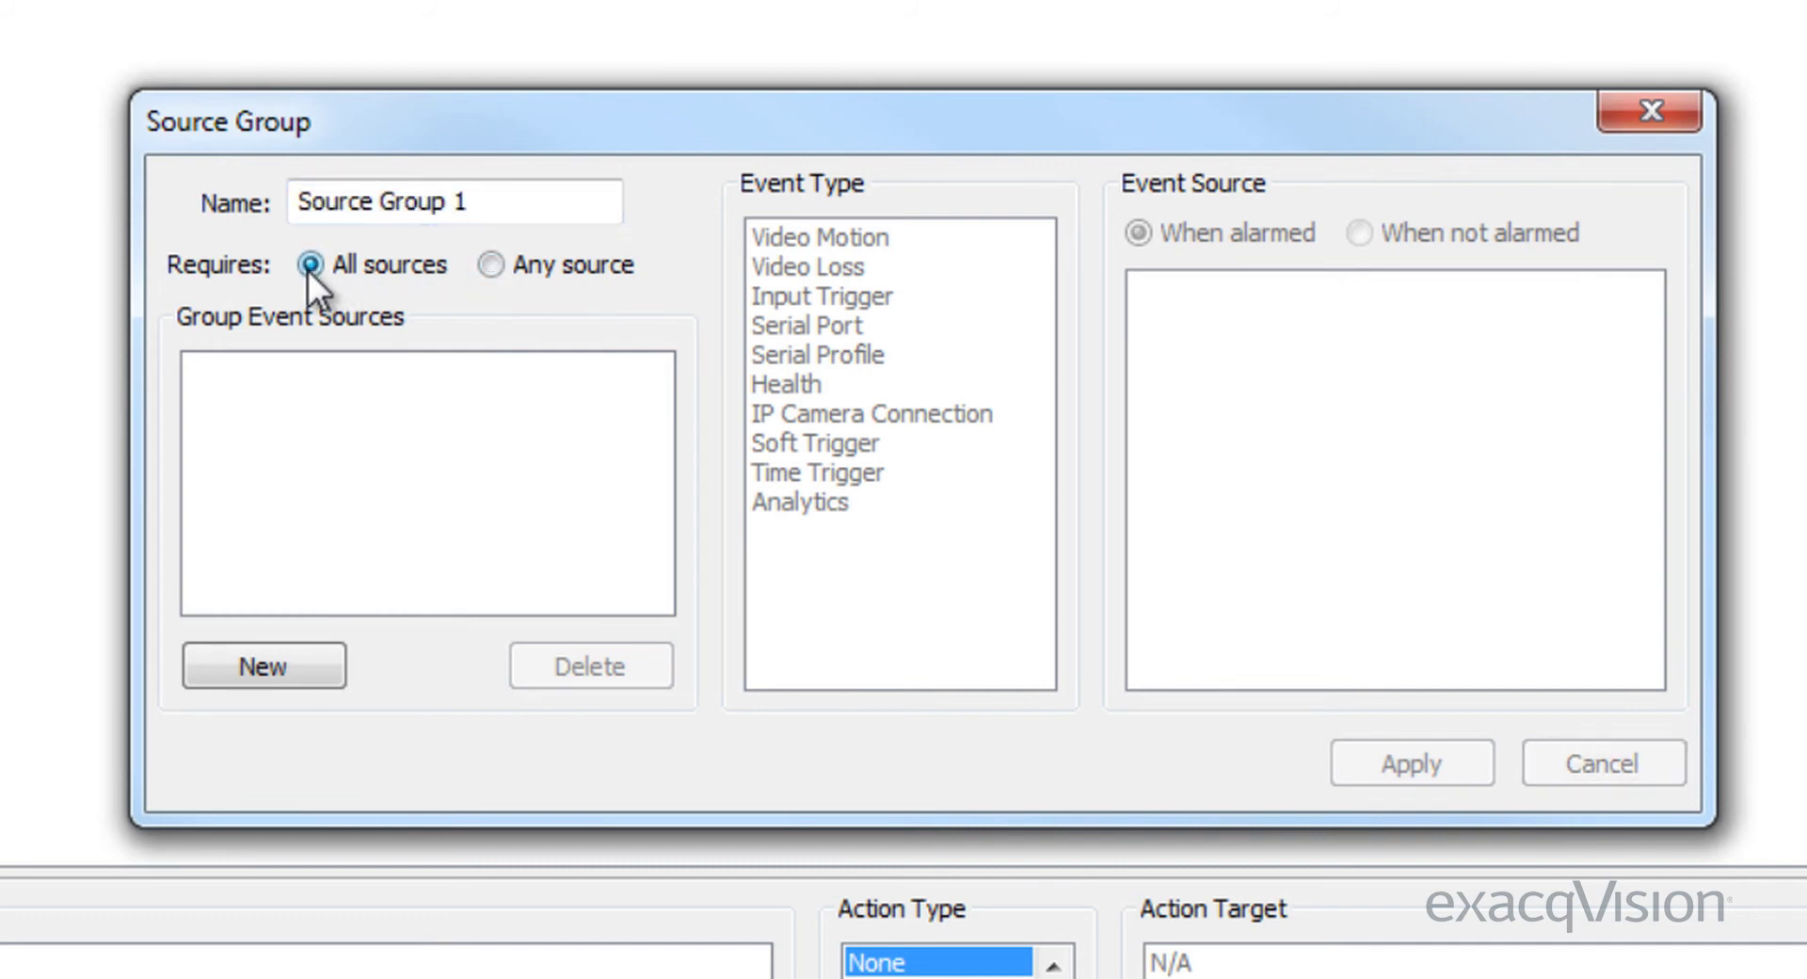
pyautogui.click(270, 674)
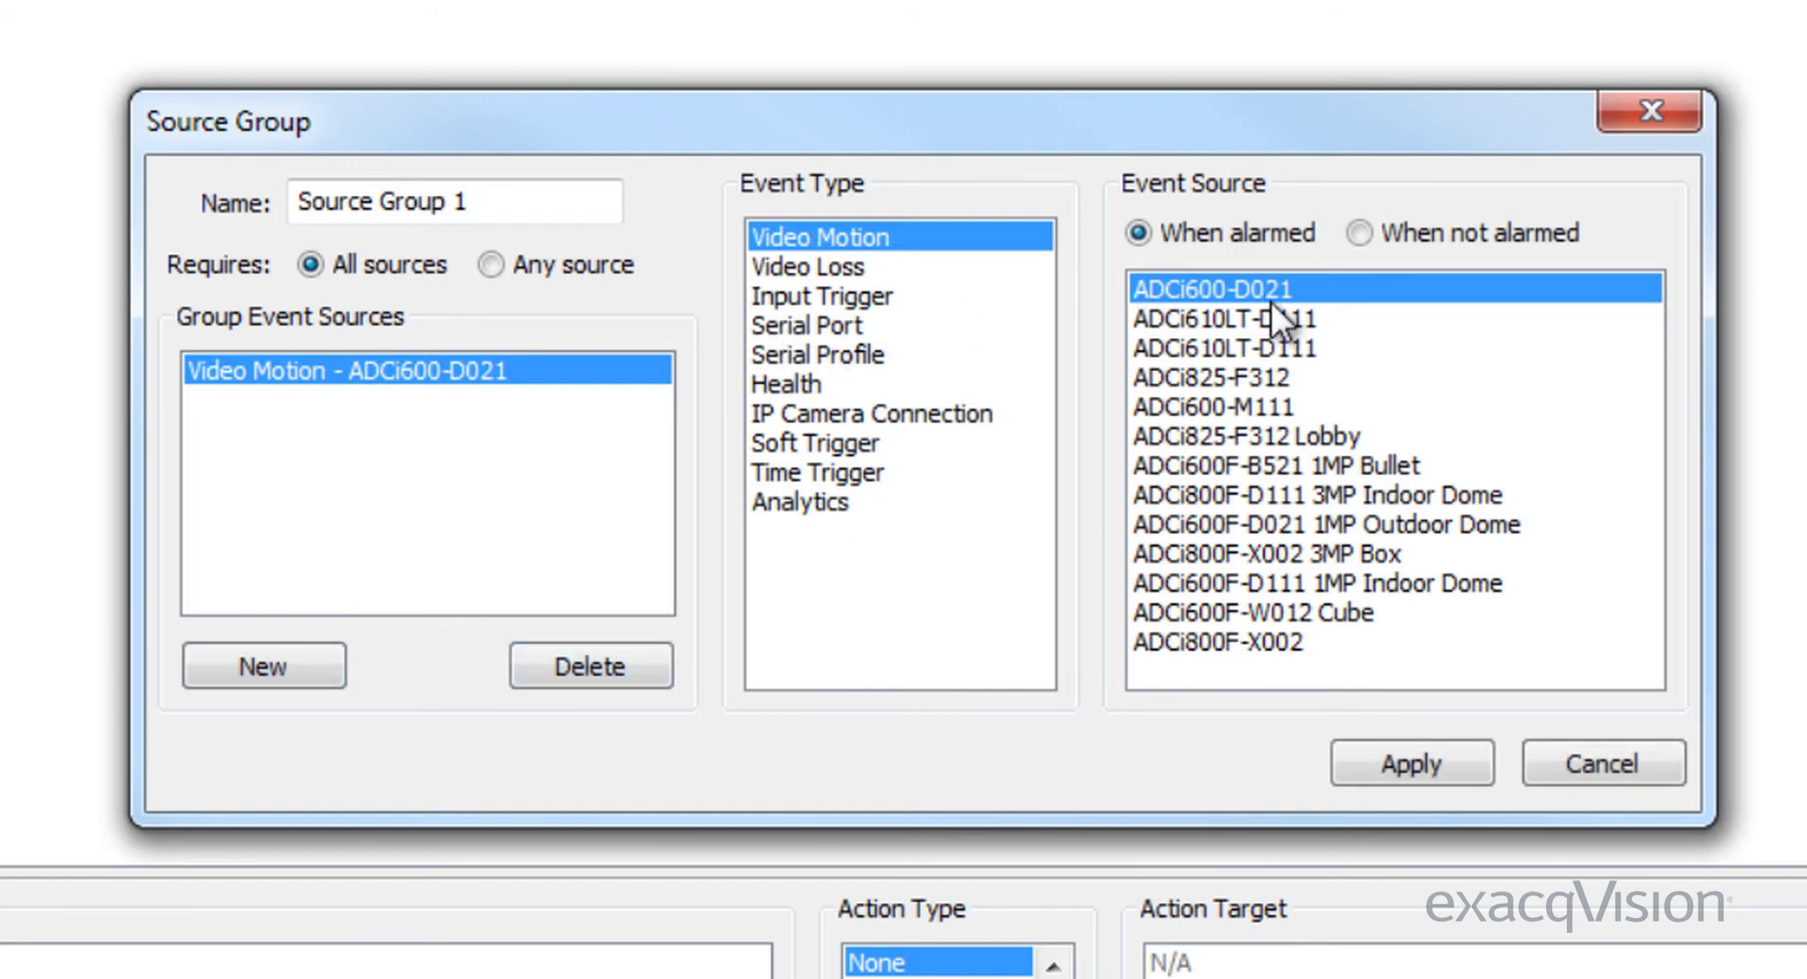
pyautogui.click(1195, 377)
# Step: Add Time Trigger 1, running weekdays 06:00 PM to 09:00 AM, as the second source
pyautogui.click(223, 664)
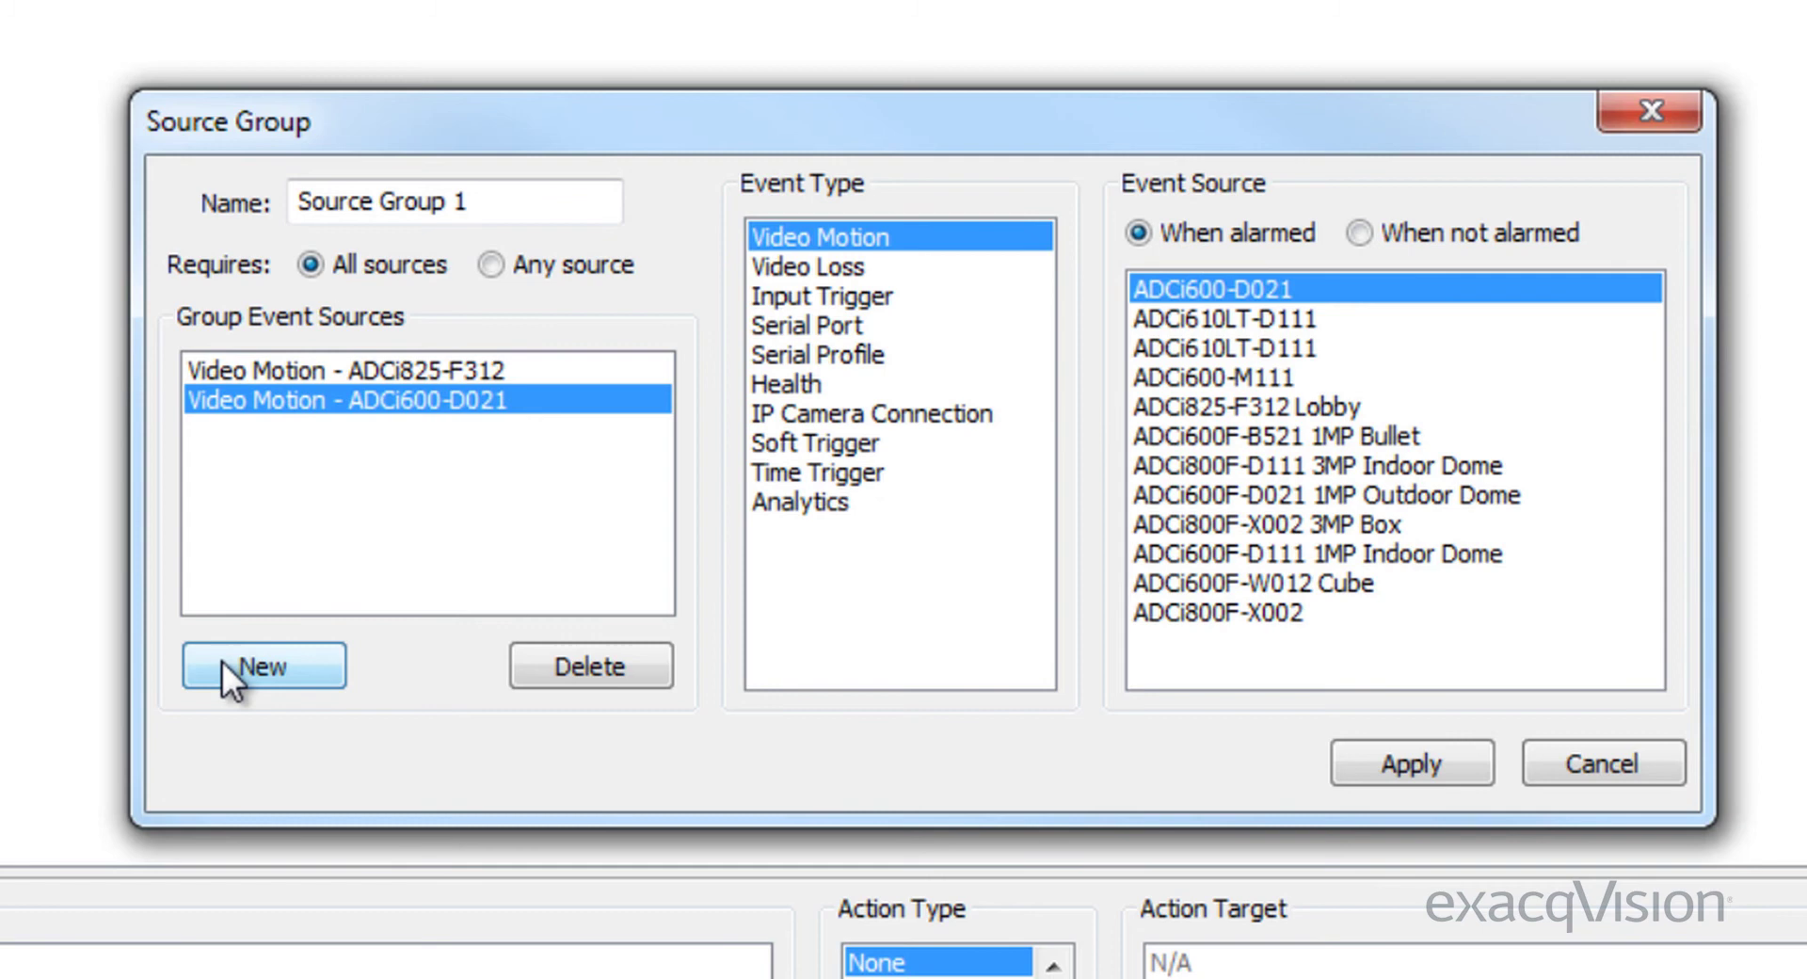
pyautogui.click(833, 473)
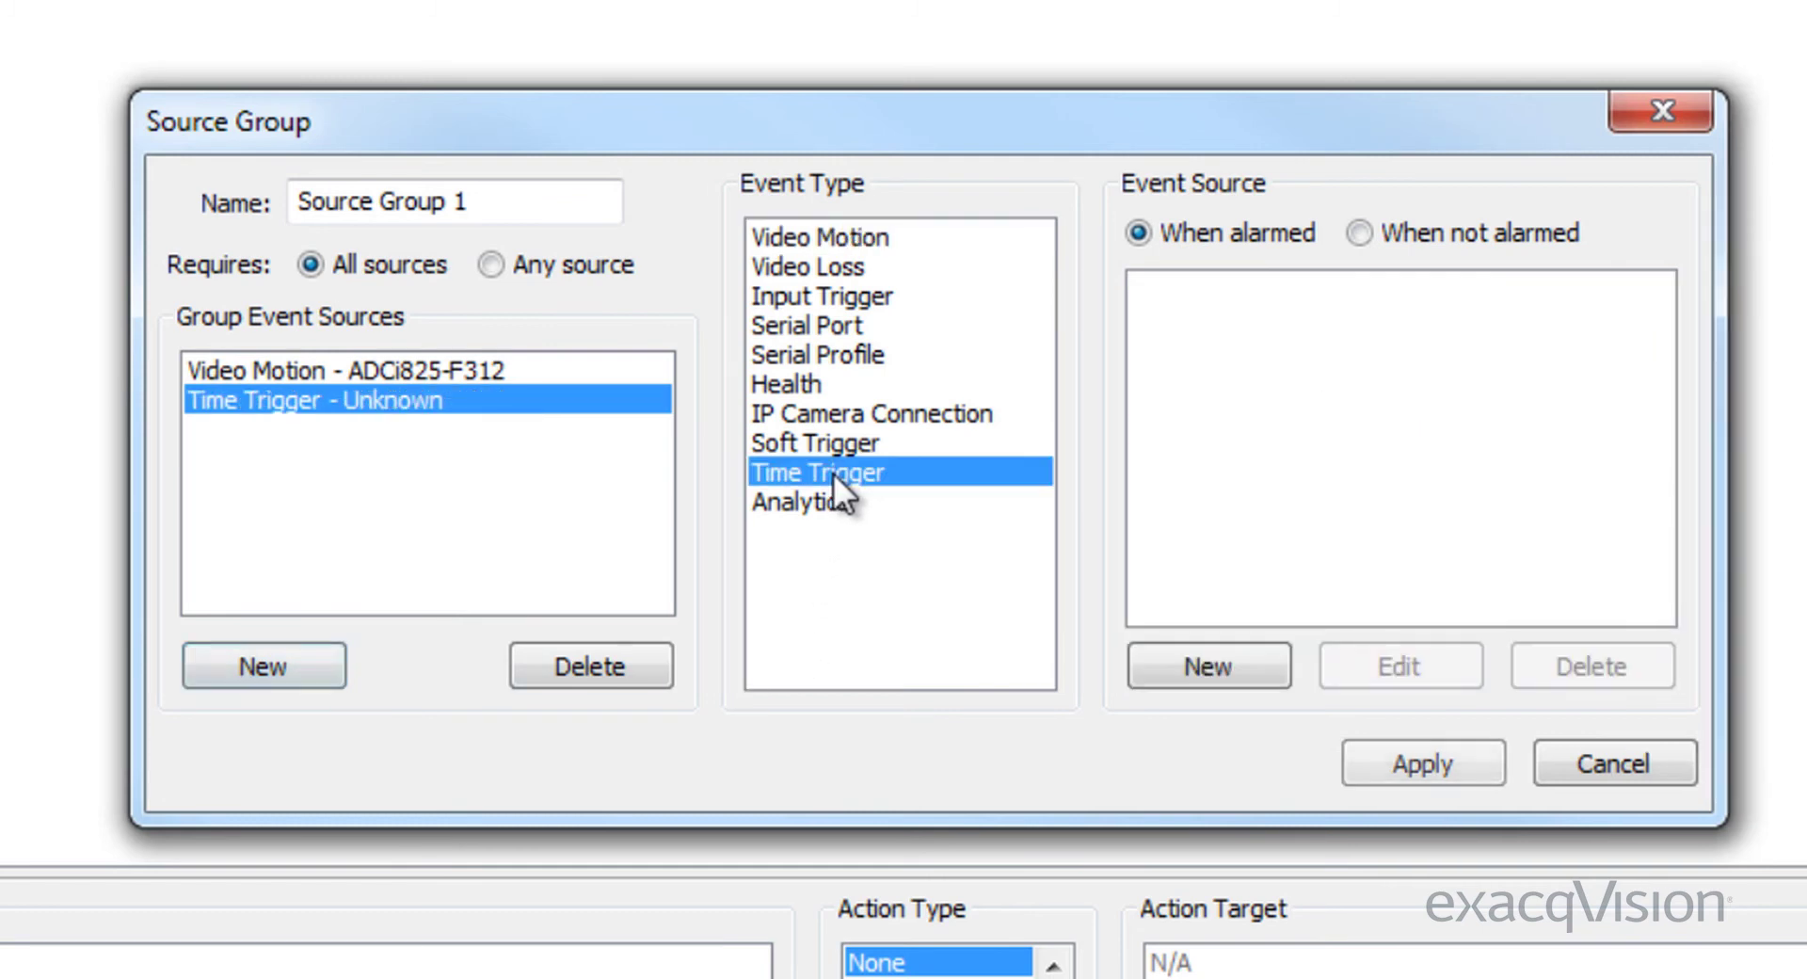
pyautogui.click(1228, 668)
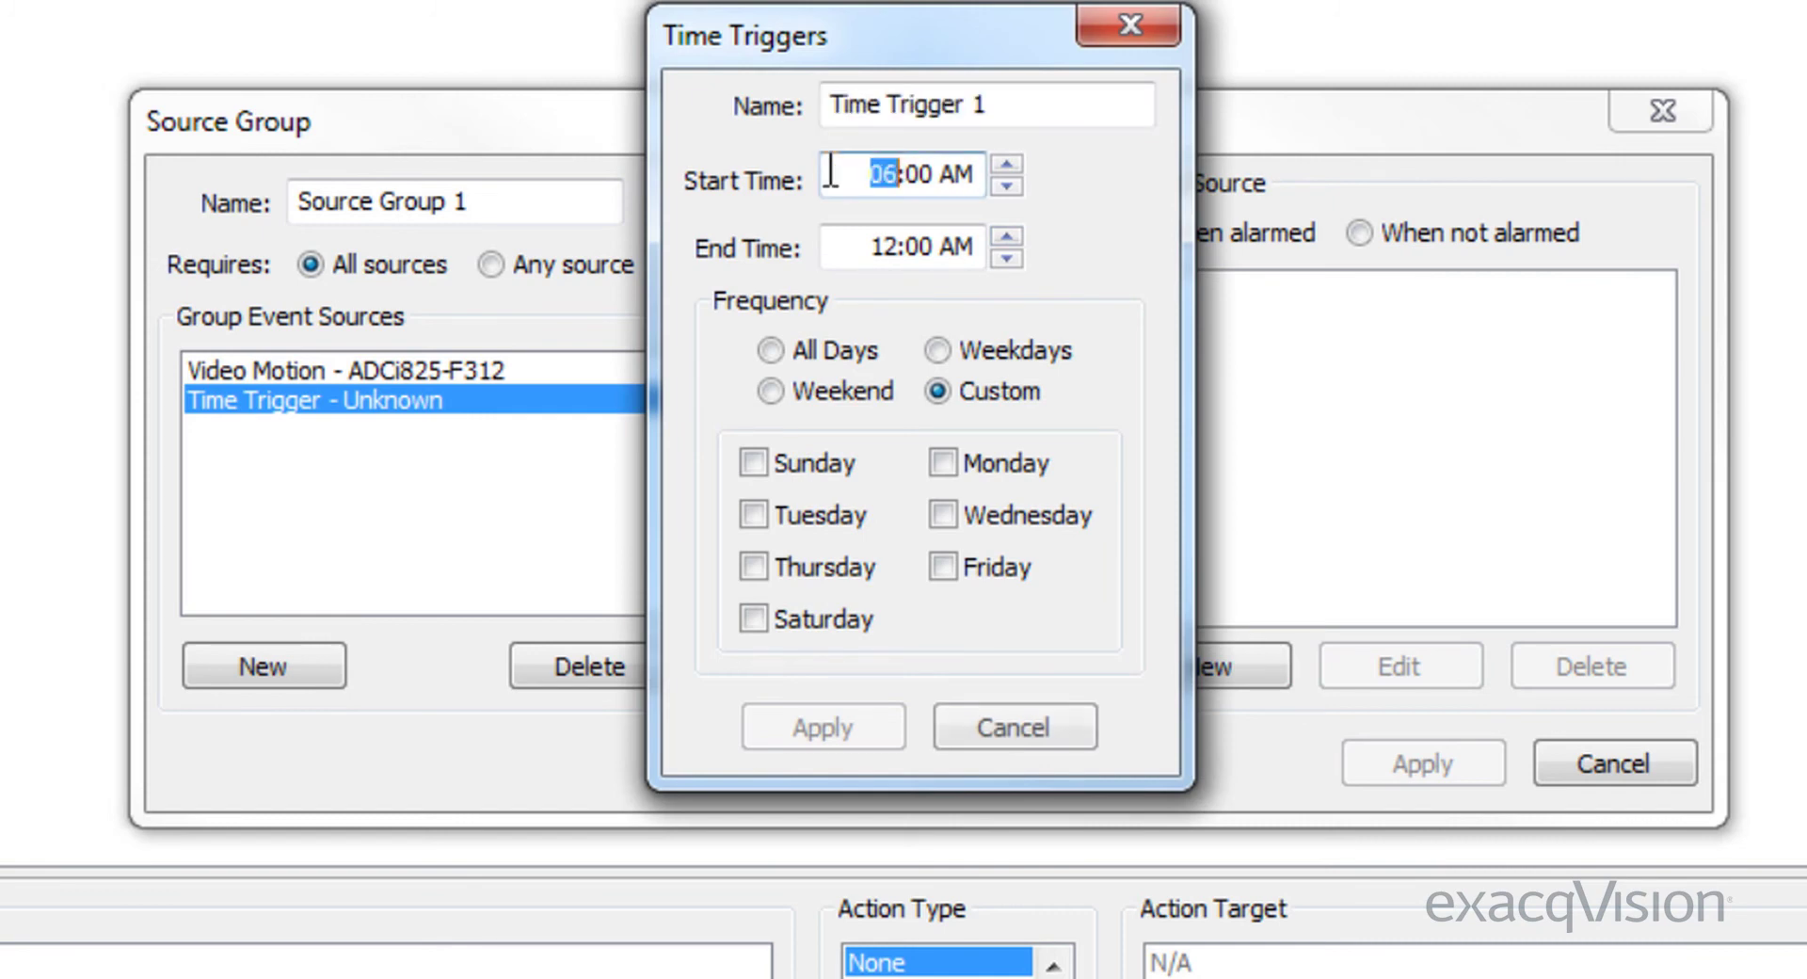
pyautogui.press('Tab')
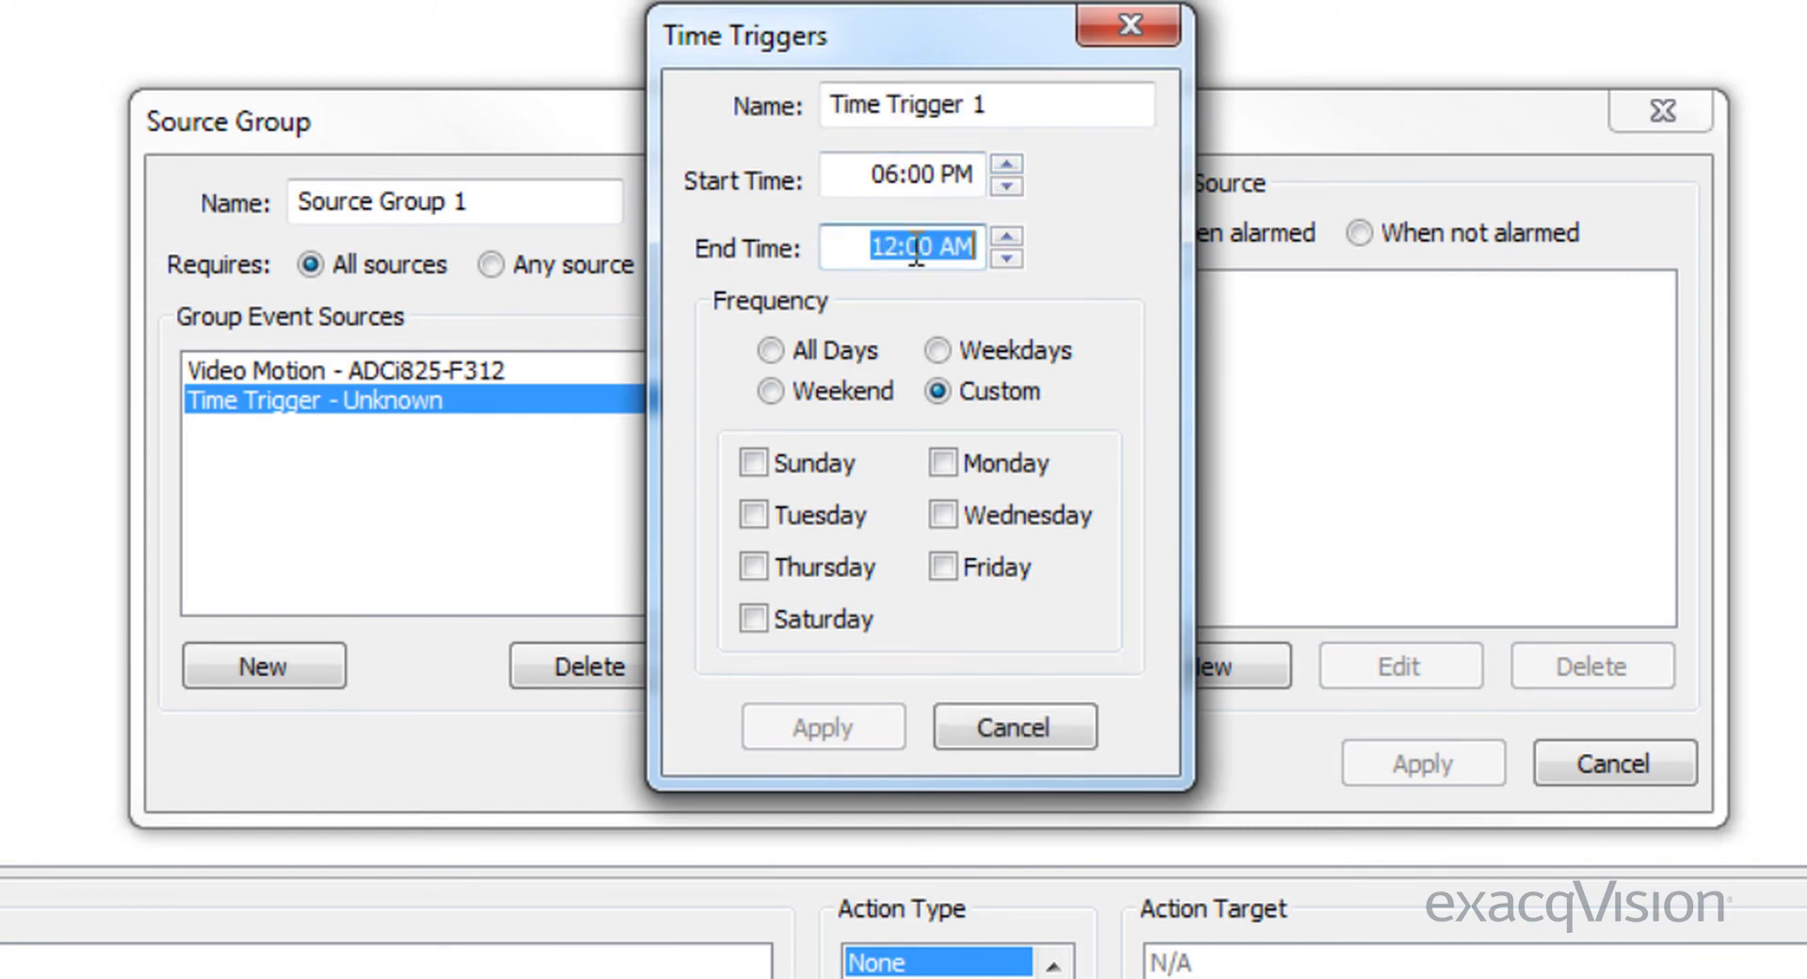
pyautogui.write('09')
pyautogui.click(938, 350)
pyautogui.click(876, 727)
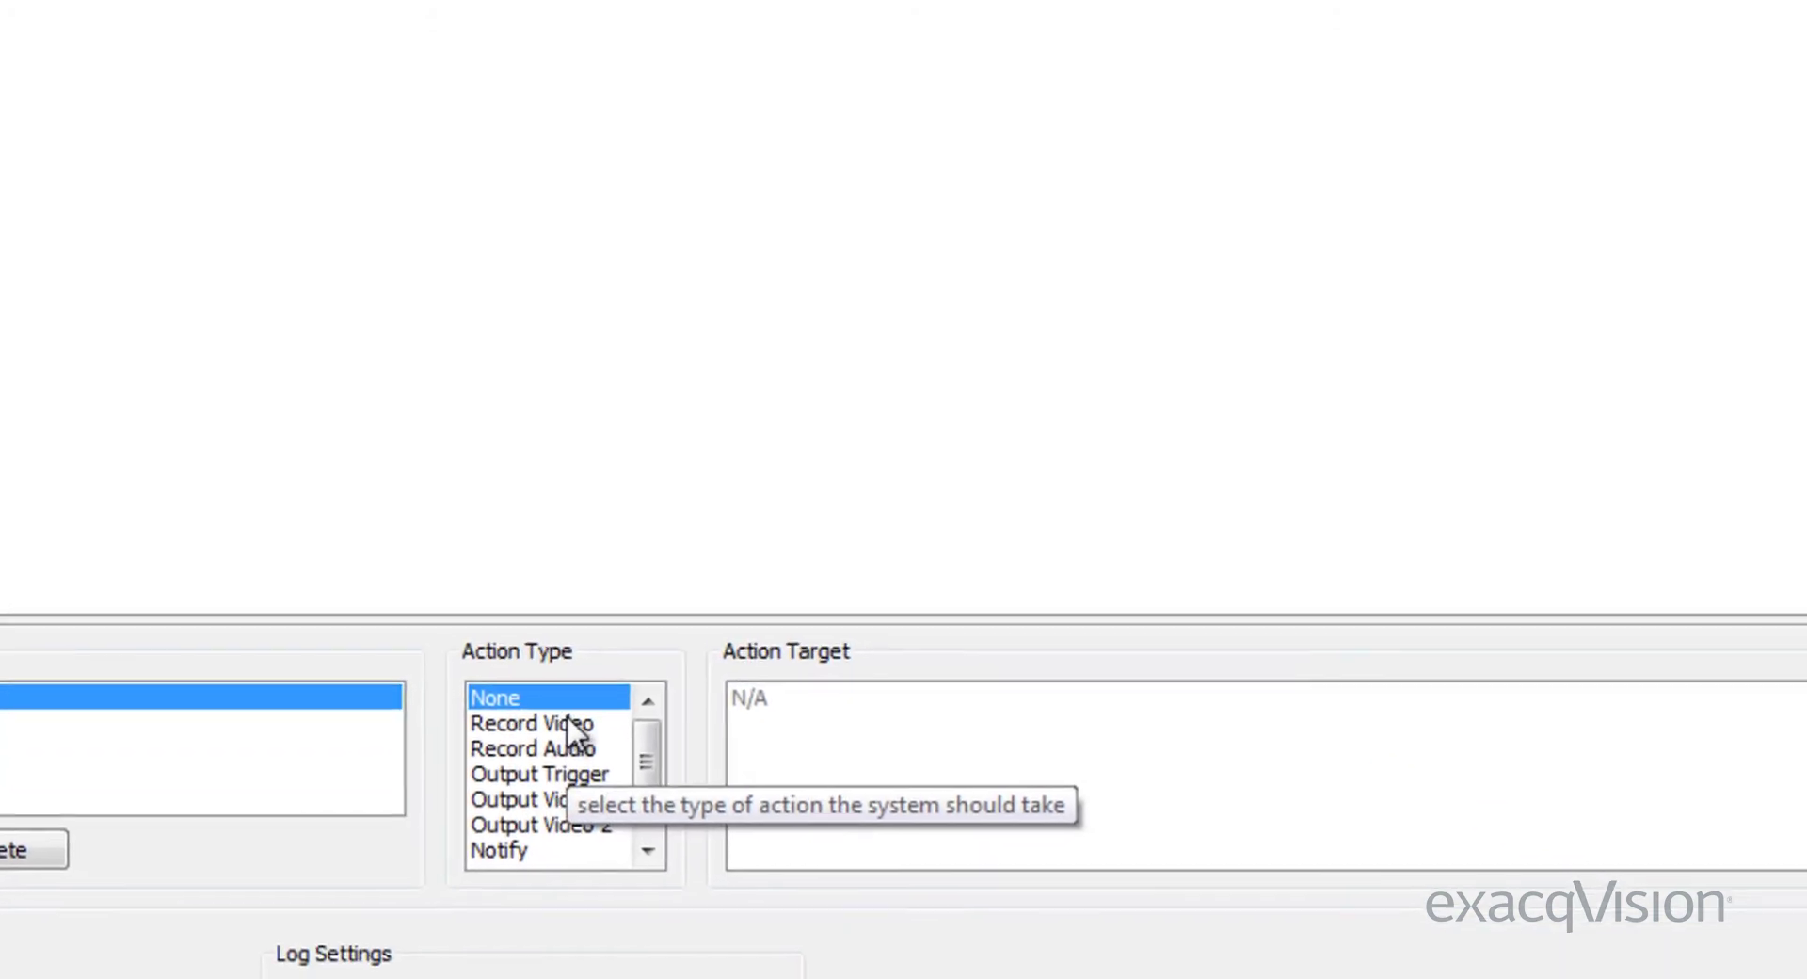
# Step: Set Source Group 1's action to Notify OnlineTrainingEmail and apply the rule
pyautogui.click(571, 725)
pyautogui.click(414, 753)
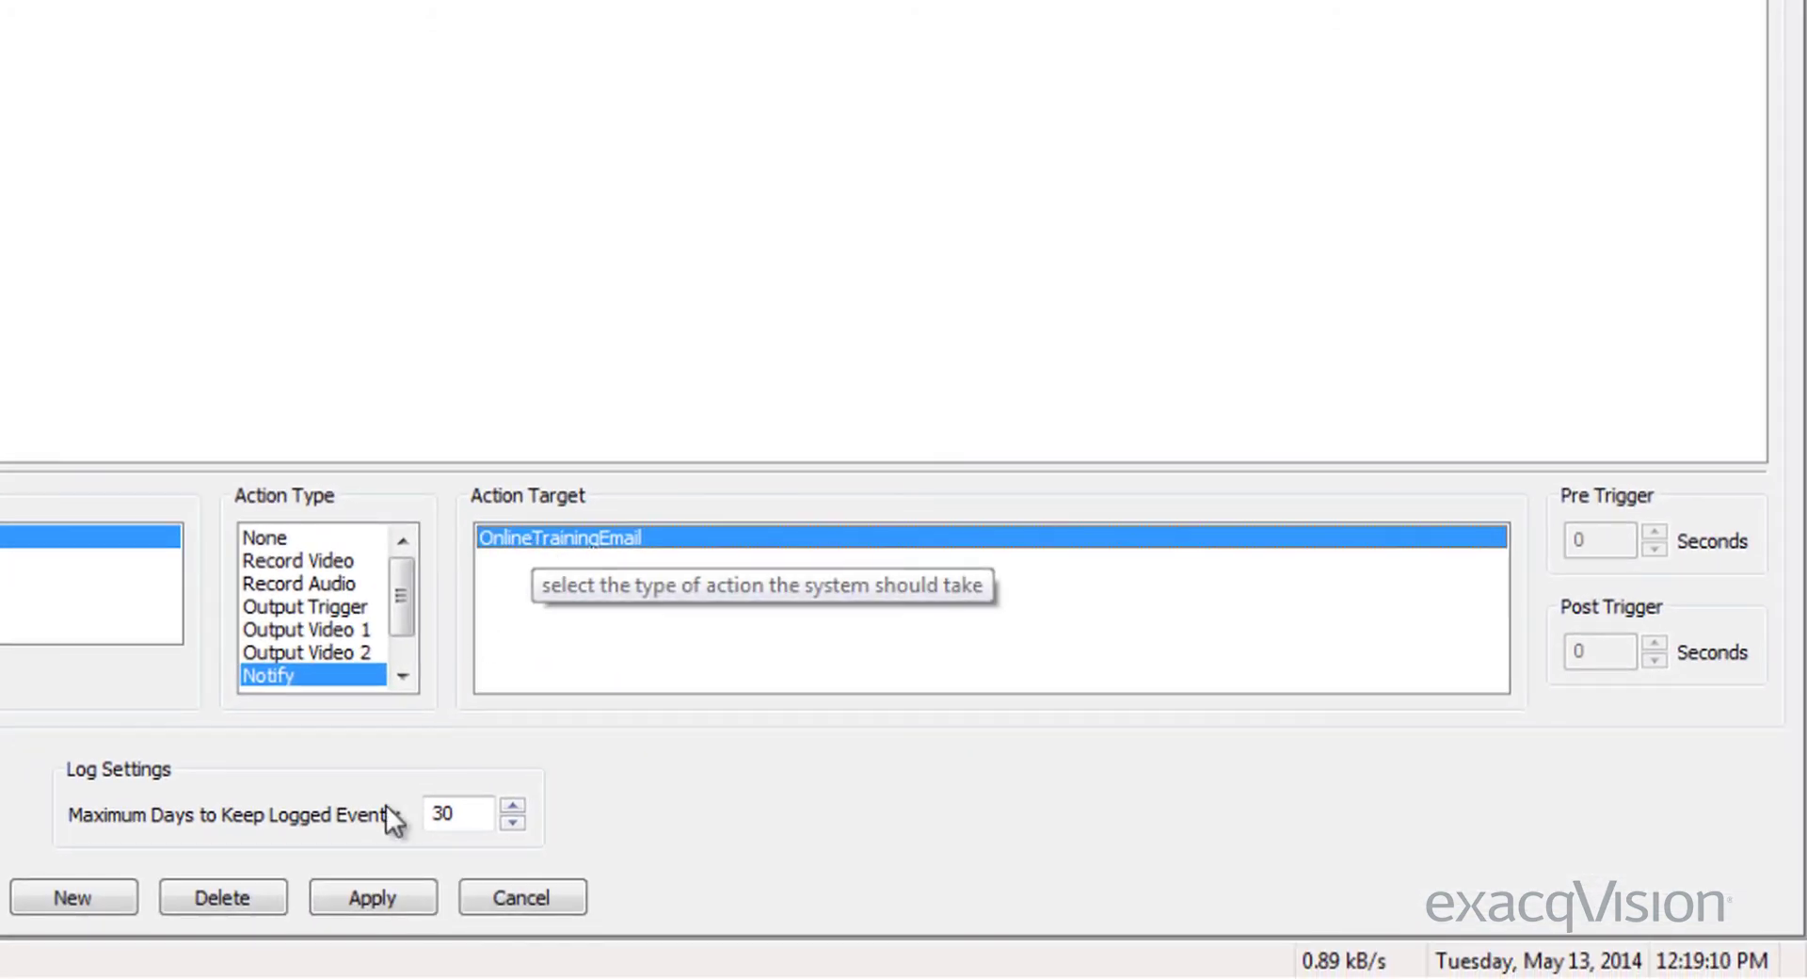
pyautogui.click(367, 892)
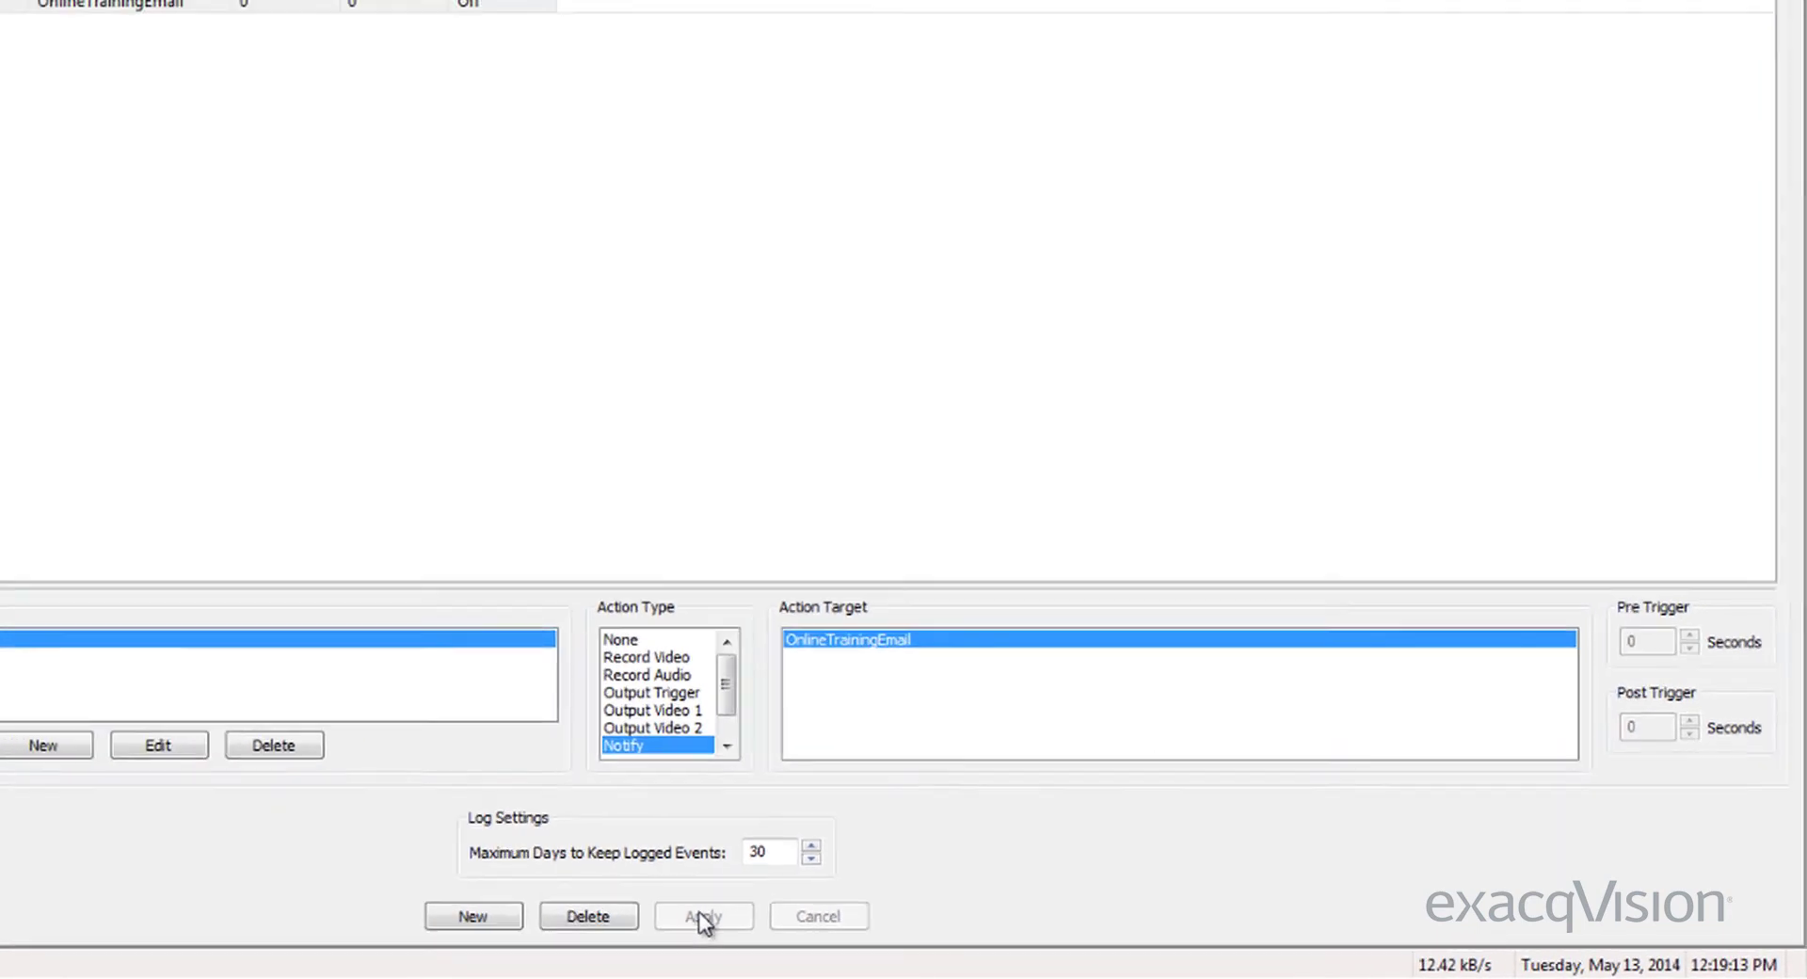